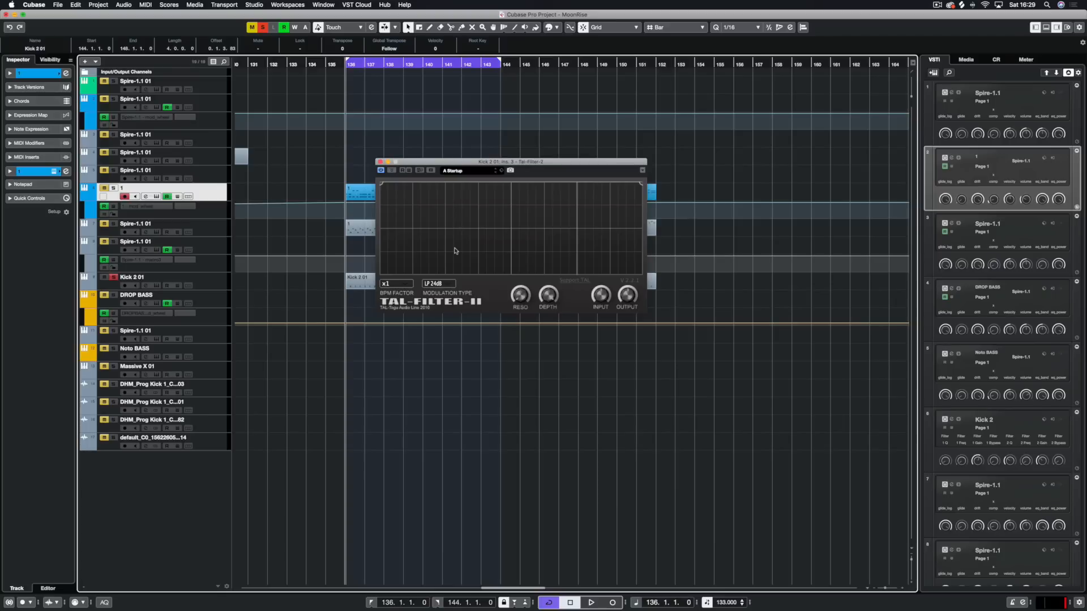
Look through the TAL-Filter-II preset list without choosing one, and play the looped kick section in short passes
{"action": "left_click", "coordinate": [466, 170]}
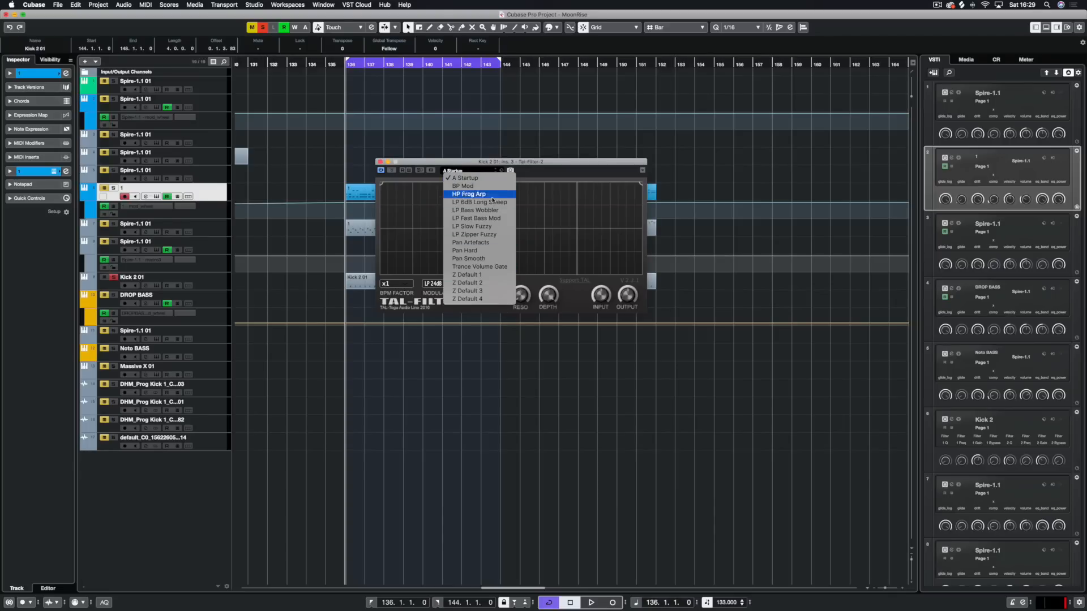
{"action": "left_click", "coordinate": [559, 170]}
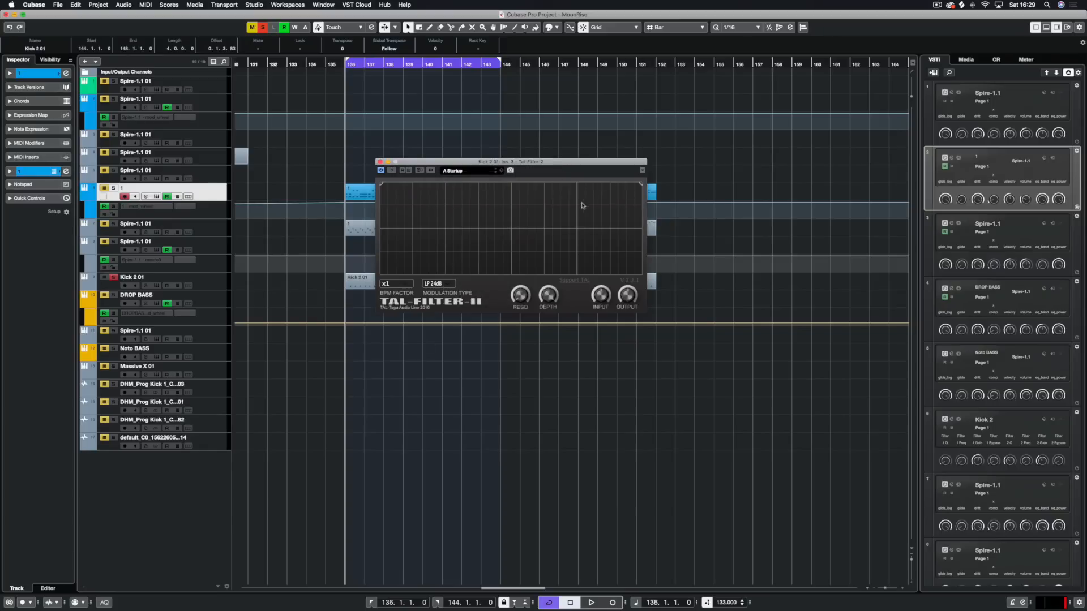
{"action": "key", "text": "space"}
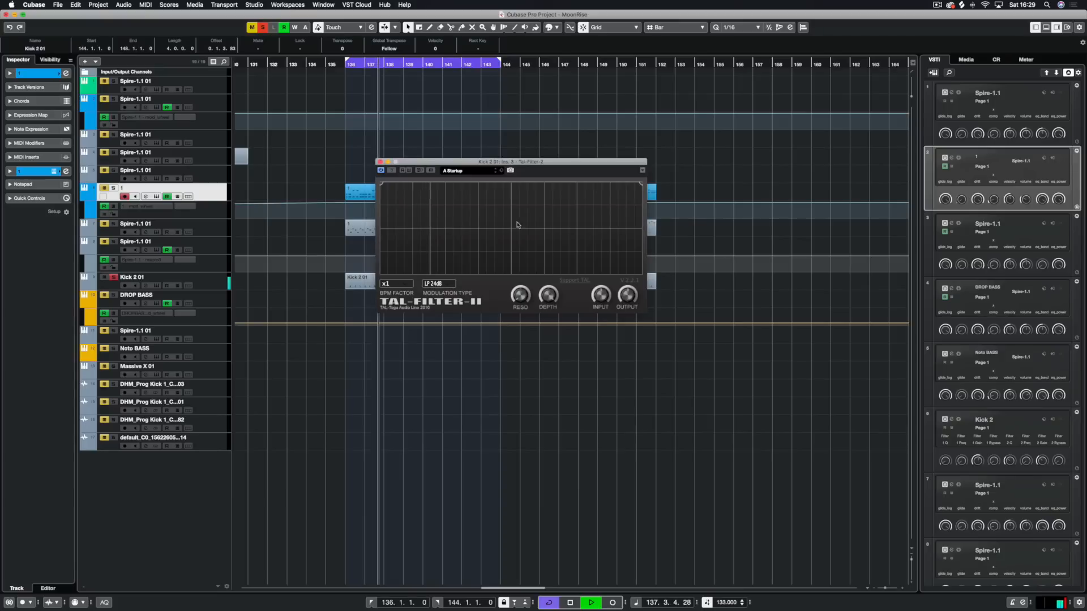
{"action": "key", "text": "space"}
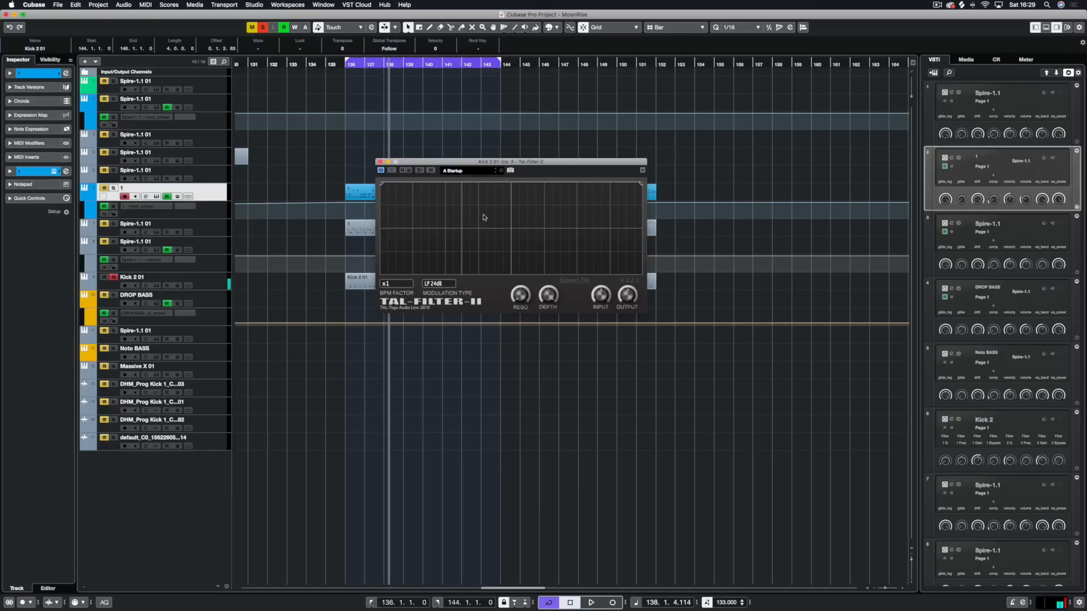
{"action": "key", "text": "space"}
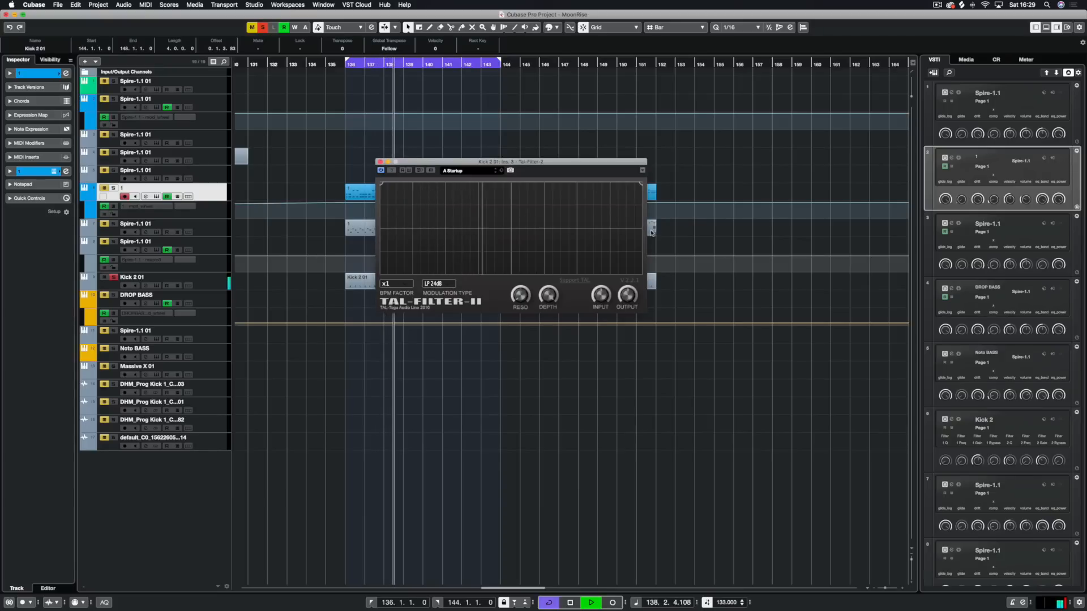
{"action": "key", "text": "space"}
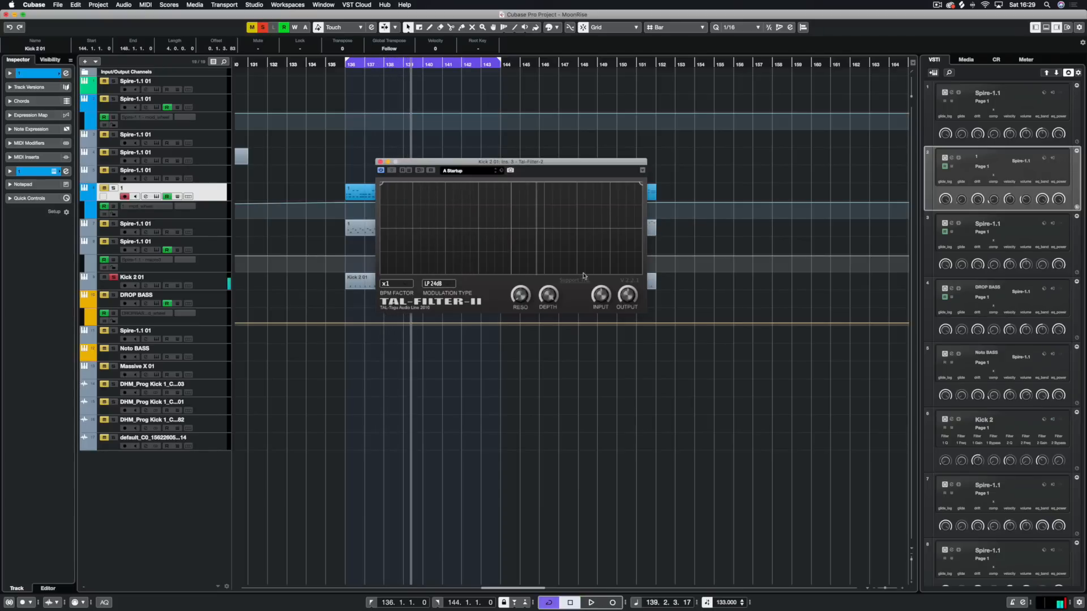
Try the BPM factors x16, x8 and x4 during playback, restore x1 and stop playback
{"action": "left_click", "coordinate": [403, 287]}
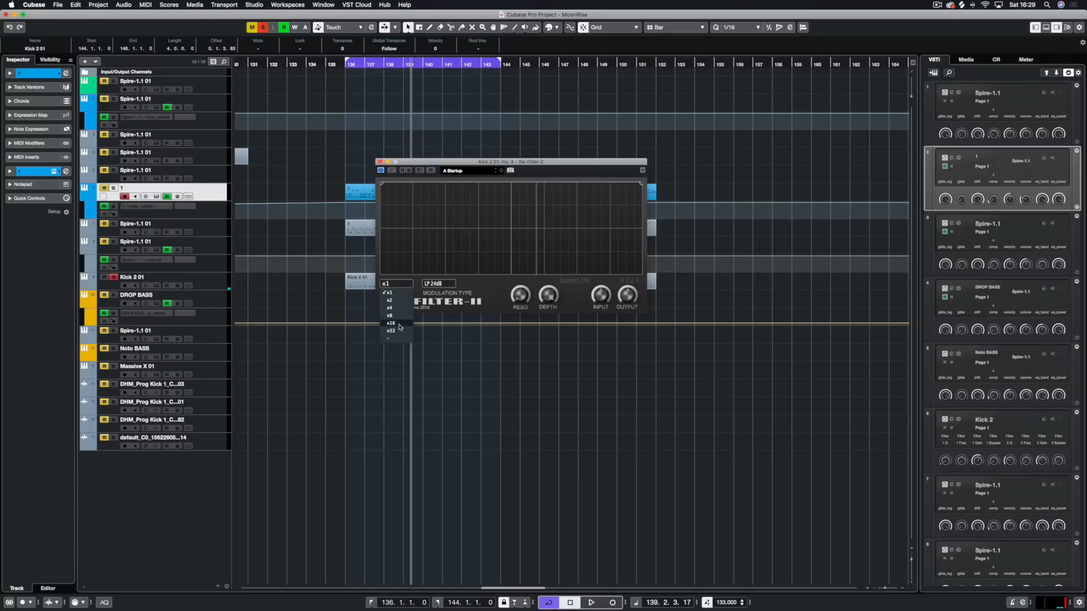
{"action": "left_click", "coordinate": [397, 326]}
{"action": "key", "text": "space"}
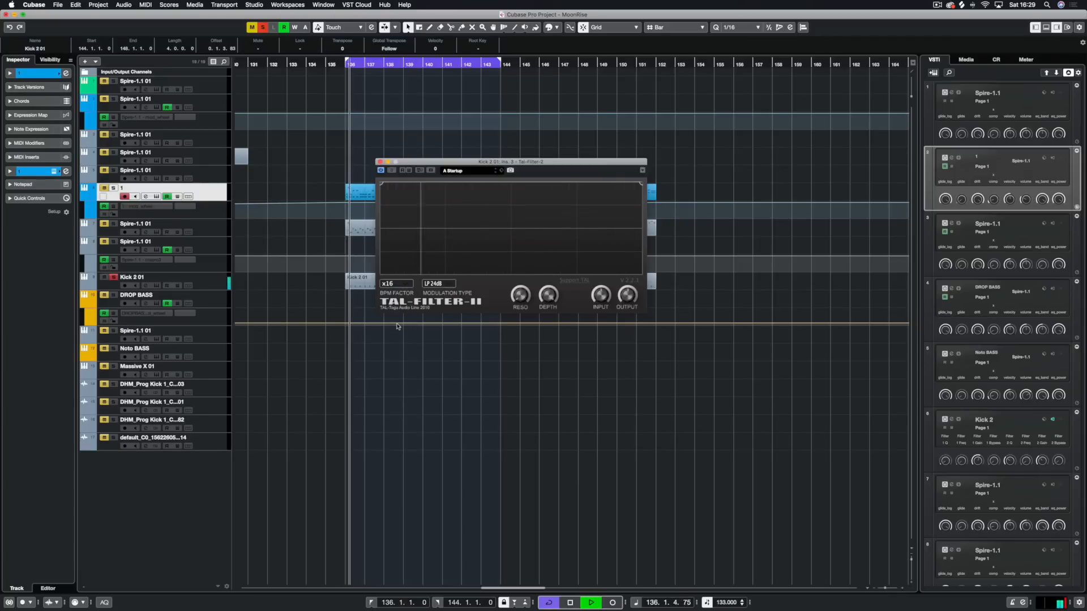
{"action": "left_click", "coordinate": [396, 284]}
{"action": "left_click", "coordinate": [392, 319]}
{"action": "left_click", "coordinate": [396, 284]}
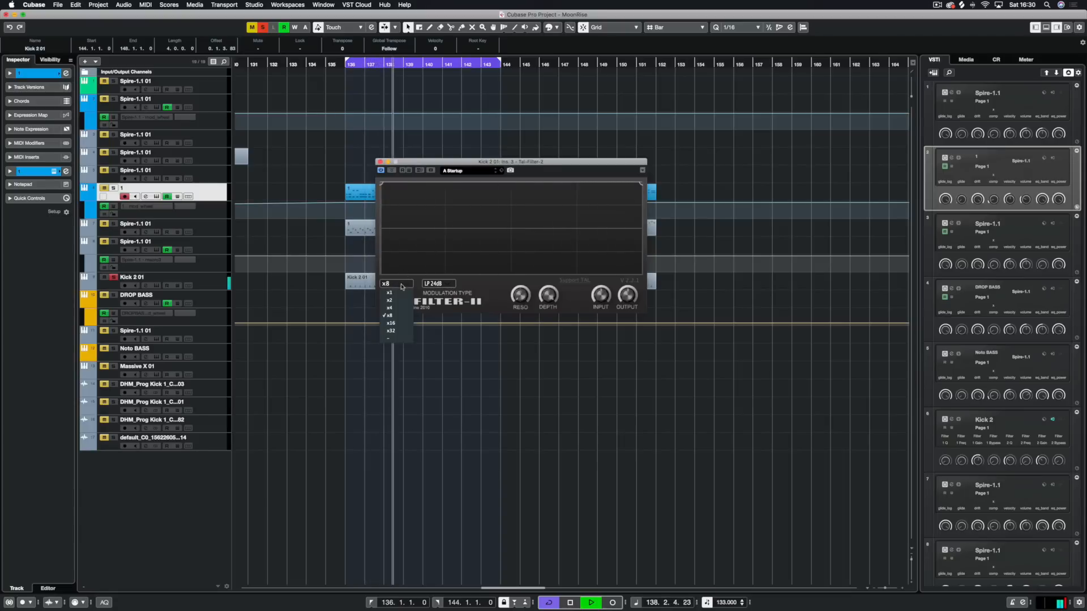
{"action": "left_click", "coordinate": [390, 307]}
{"action": "left_click", "coordinate": [397, 283]}
{"action": "left_click", "coordinate": [400, 293]}
{"action": "key", "text": "space"}
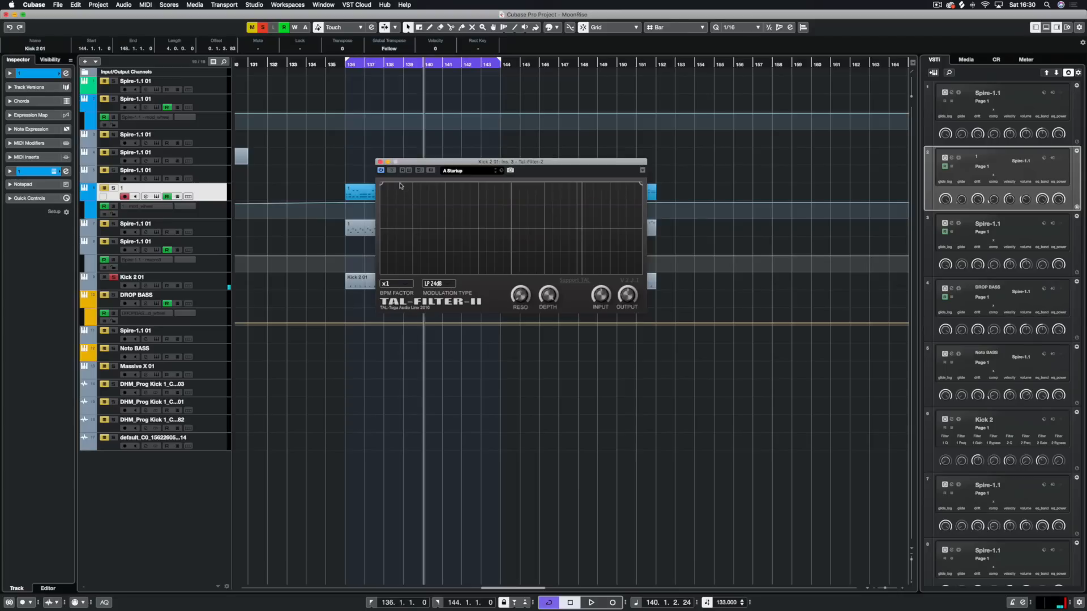
Try a lowered flat filter curve on the kick during playback, and raise the curve back to its maximum
{"action": "left_click_drag", "start_coordinate": [381, 184], "coordinate": [383, 244]}
{"action": "key", "text": "space"}
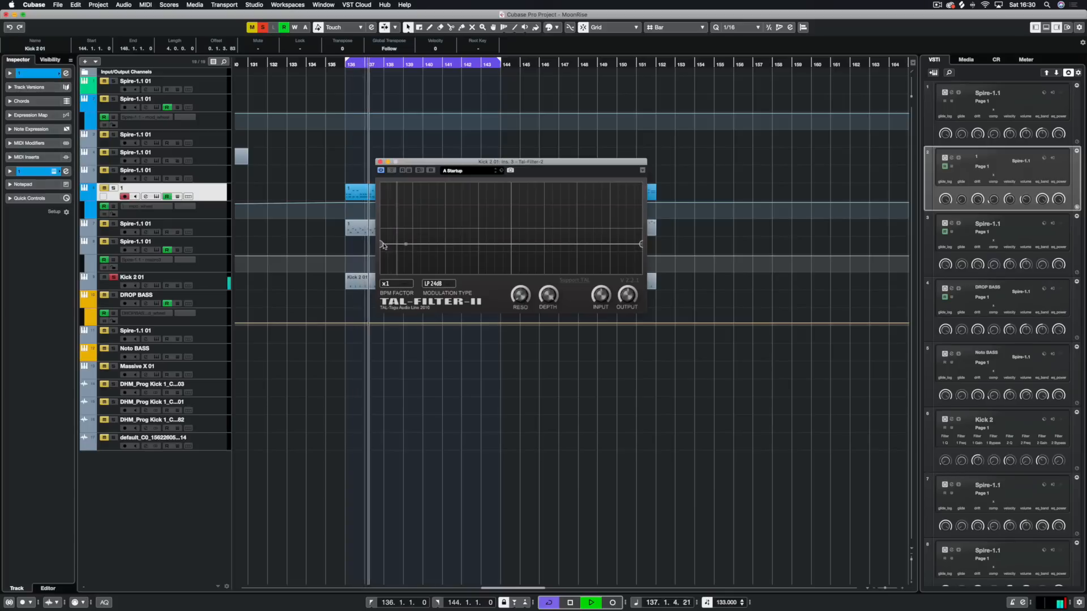
{"action": "left_click", "coordinate": [439, 284]}
{"action": "left_click", "coordinate": [430, 298]}
{"action": "left_click_drag", "start_coordinate": [381, 244], "coordinate": [379, 175]}
{"action": "key", "text": "space"}
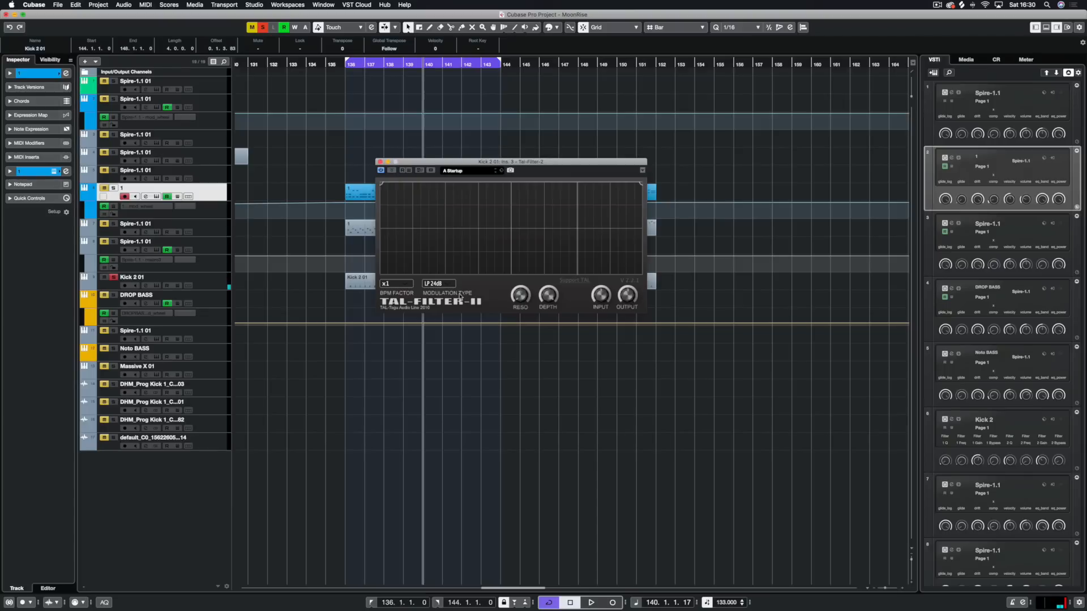
Set the filter's modulation type to Volume and start playback
{"action": "left_click", "coordinate": [436, 285]}
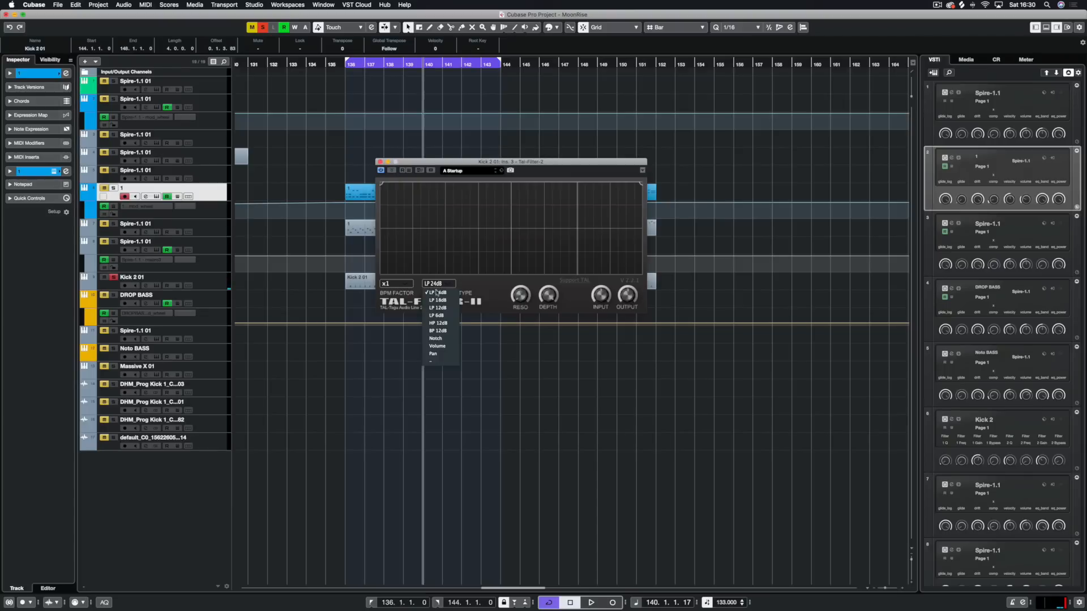
{"action": "left_click", "coordinate": [439, 350]}
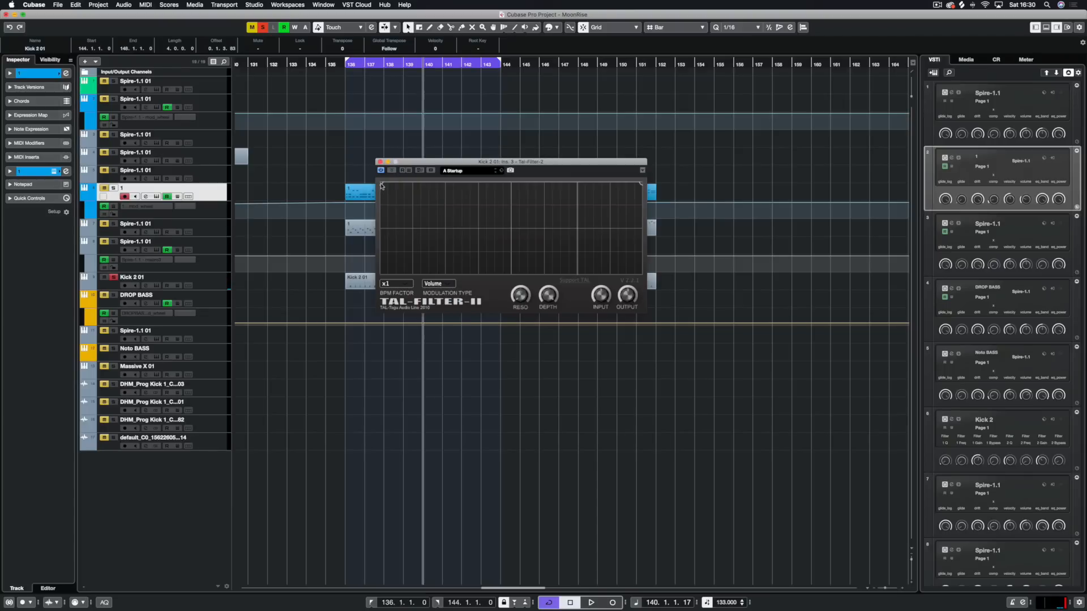
{"action": "key", "text": "space"}
Try a volume curve with several added points, pulling it down toward the end of the cycle
{"action": "left_click_drag", "start_coordinate": [382, 185], "coordinate": [435, 199]}
{"action": "key", "text": "space"}
{"action": "left_click_drag", "start_coordinate": [503, 193], "coordinate": [601, 233]}
{"action": "left_click_drag", "start_coordinate": [477, 211], "coordinate": [454, 231]}
{"action": "left_click", "coordinate": [512, 214]}
{"action": "left_click_drag", "start_coordinate": [540, 218], "coordinate": [538, 239]}
{"action": "mouse_move", "coordinate": [487, 214]}
{"action": "left_mouse_down"}
{"action": "mouse_move", "coordinate": [497, 243]}
{"action": "mouse_move", "coordinate": [469, 187]}
{"action": "mouse_move", "coordinate": [487, 223]}
{"action": "left_mouse_up"}
Remove all the added points so the volume curve is flat at its maximum
{"action": "double_click", "coordinate": [512, 213]}
{"action": "double_click", "coordinate": [454, 231]}
{"action": "double_click", "coordinate": [435, 200]}
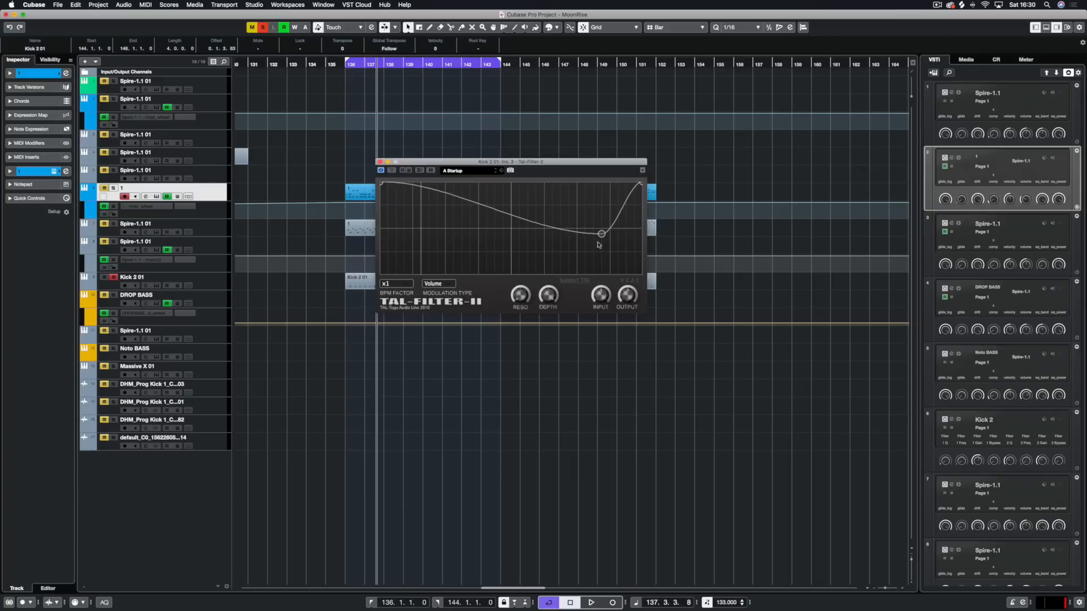
{"action": "double_click", "coordinate": [601, 235]}
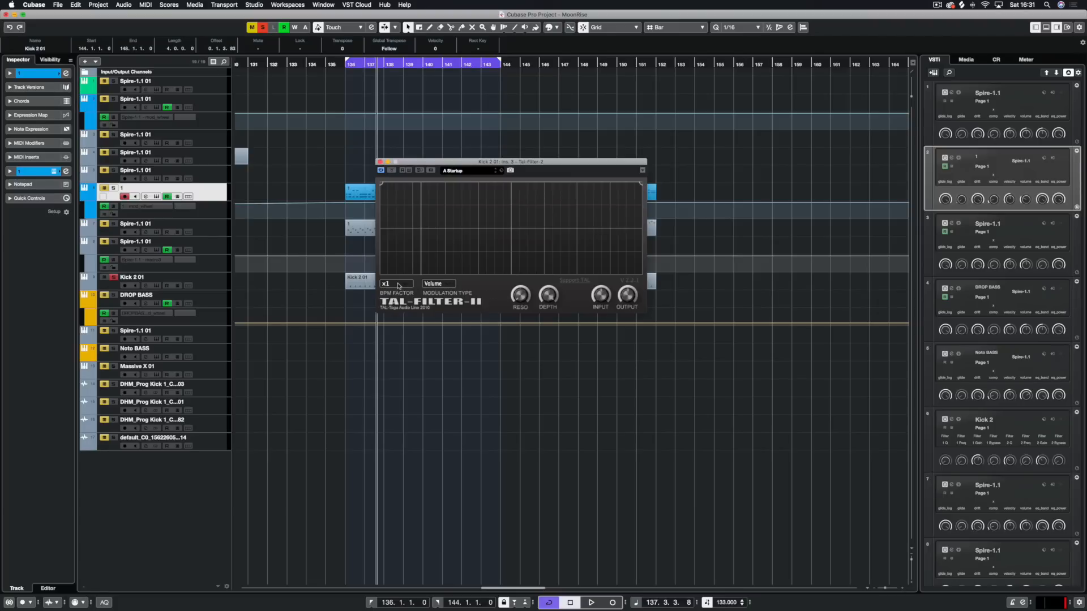
Examine the available BPM factor and modulation type options without changing them
{"action": "left_click", "coordinate": [396, 286]}
{"action": "left_click", "coordinate": [479, 286]}
{"action": "left_click", "coordinate": [445, 285]}
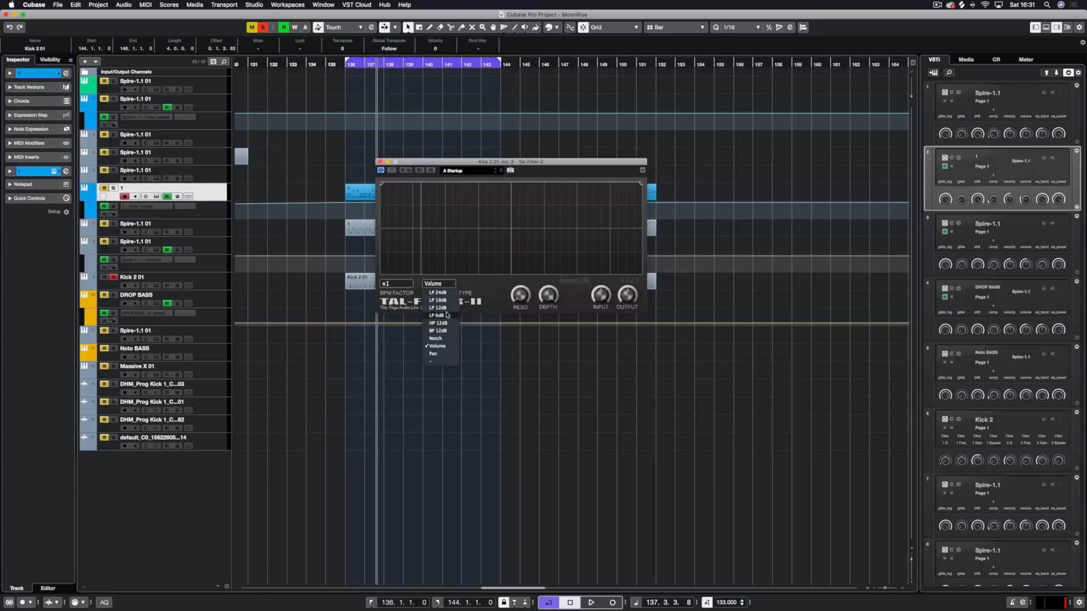
{"action": "left_click", "coordinate": [482, 289]}
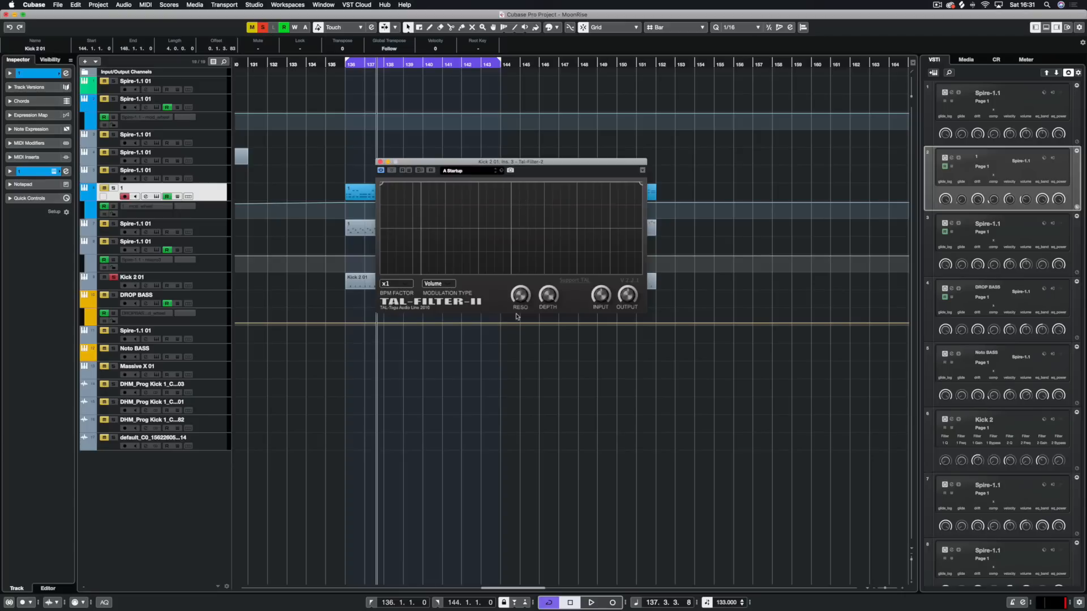
{"action": "left_click", "coordinate": [436, 289]}
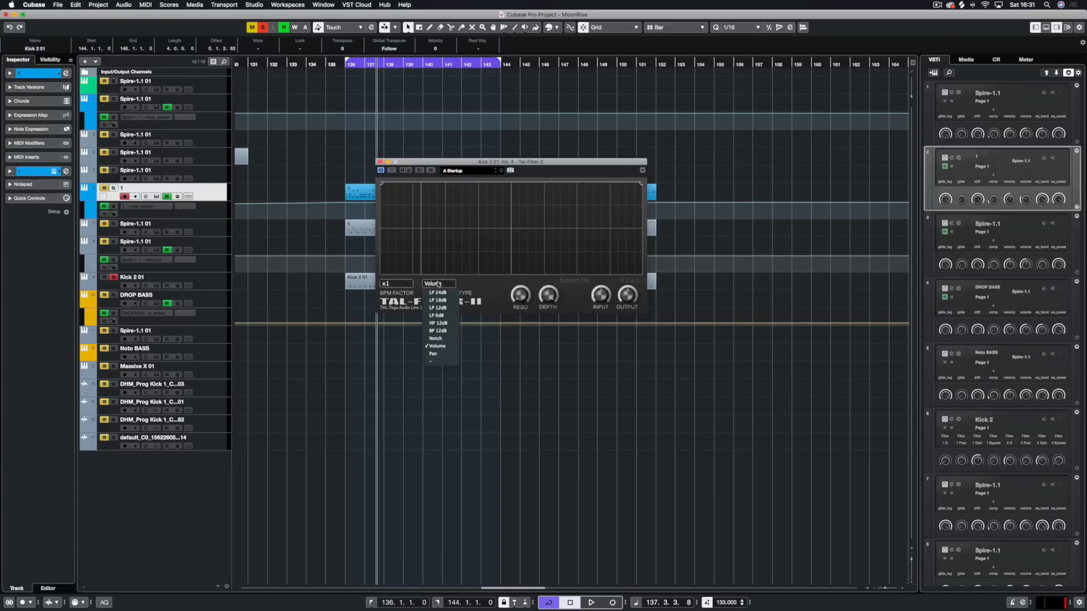
{"action": "left_click", "coordinate": [486, 291]}
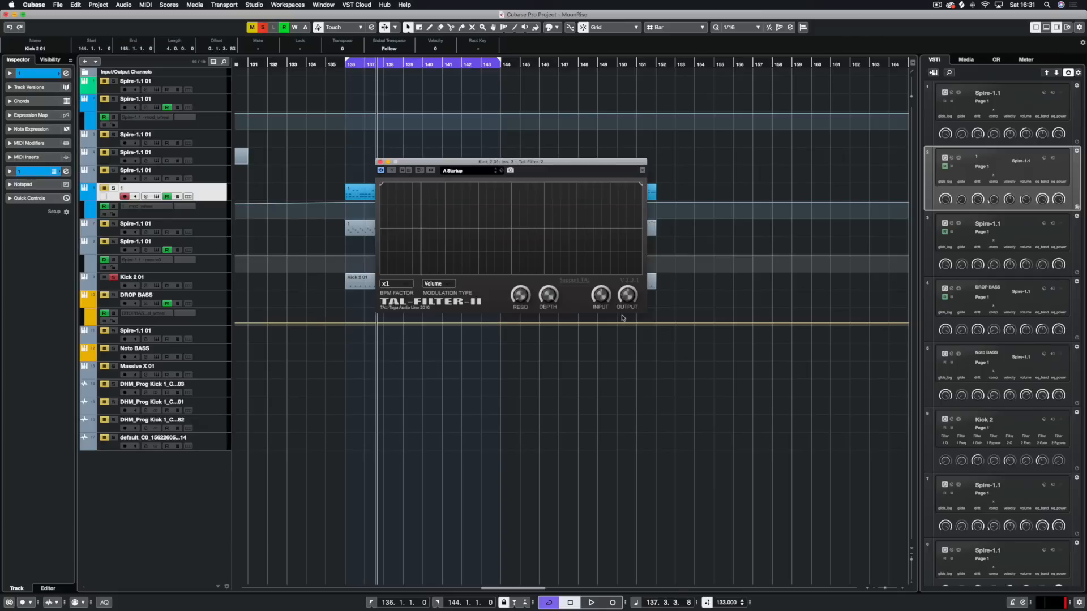
Move the filter window slightly lower, select the Kick 2 01 track and start playback
{"action": "left_click_drag", "start_coordinate": [511, 164], "coordinate": [519, 187]}
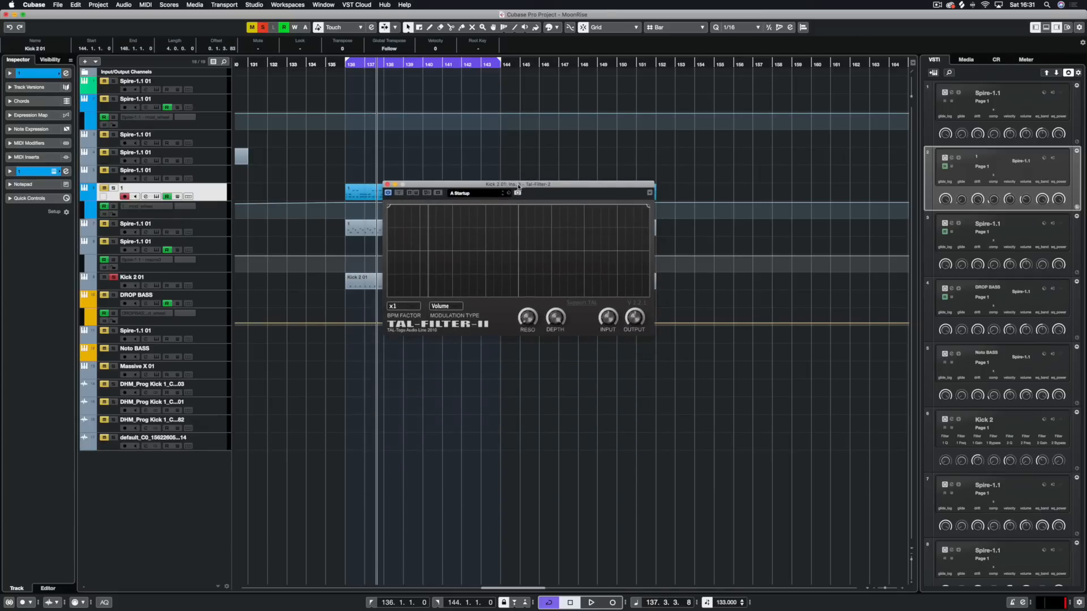
{"action": "left_click", "coordinate": [202, 282]}
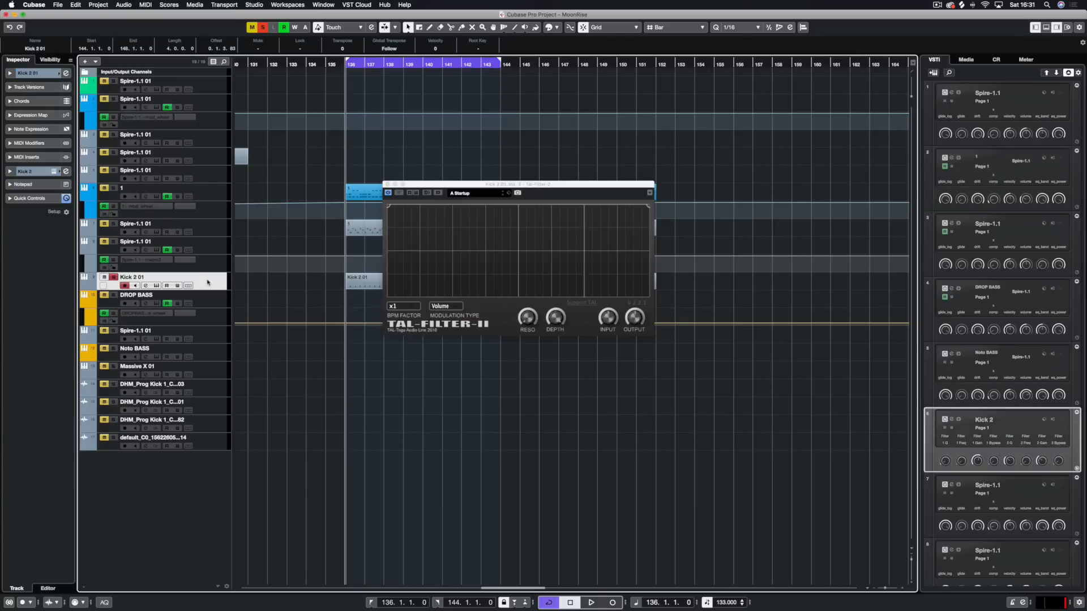
{"action": "key", "text": "space"}
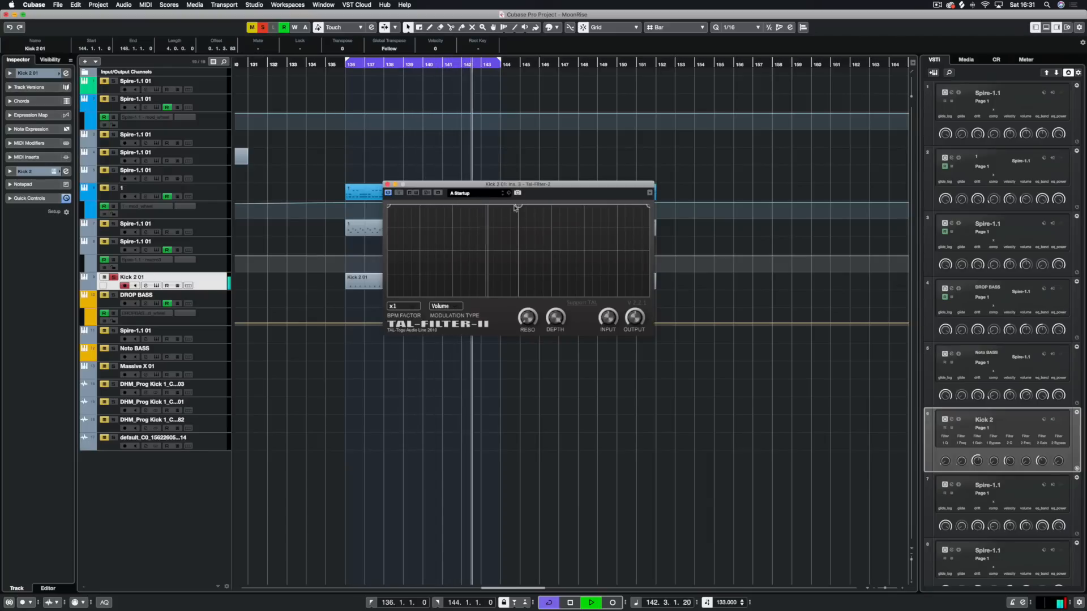
Shape the volume curve to stay at maximum until mid-cycle and fall to zero at the end, with BPM factor x16
{"action": "left_click", "coordinate": [638, 276]}
{"action": "left_click_drag", "start_coordinate": [637, 276], "coordinate": [649, 296]}
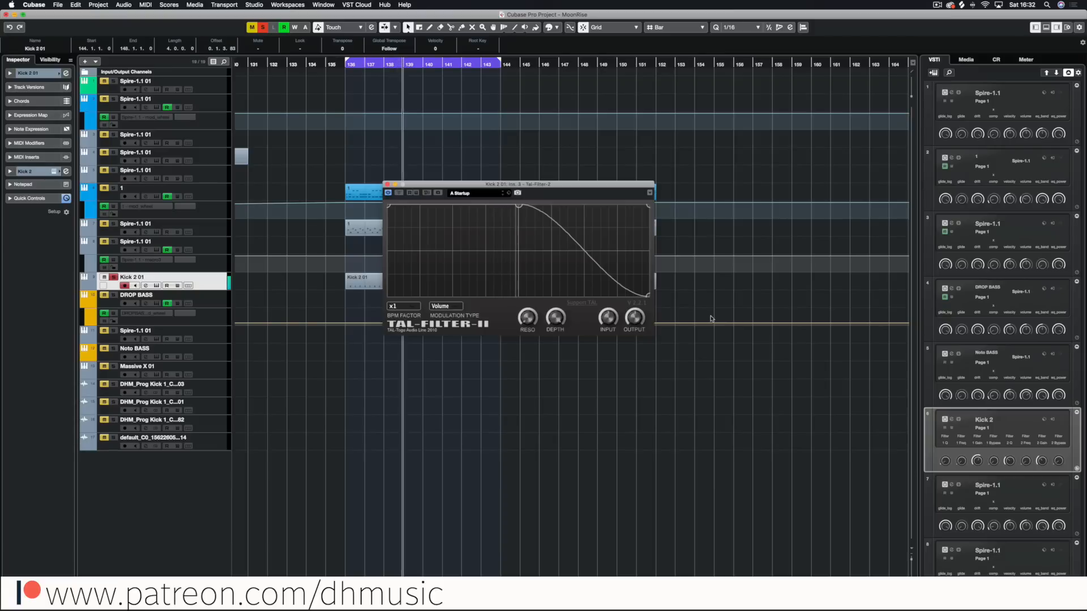
{"action": "left_click", "coordinate": [407, 305]}
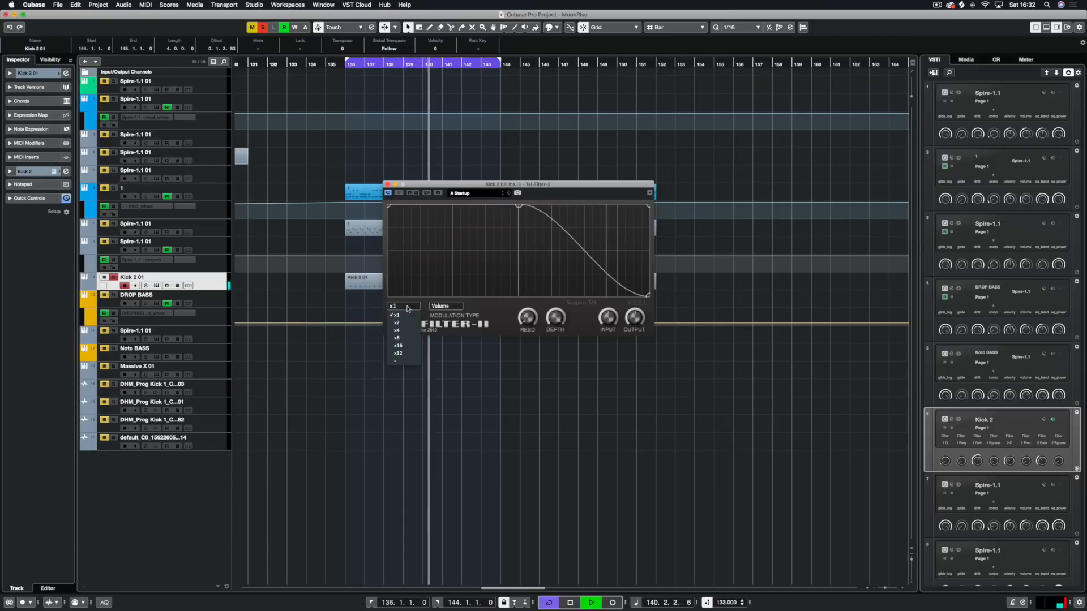
{"action": "left_click", "coordinate": [408, 347]}
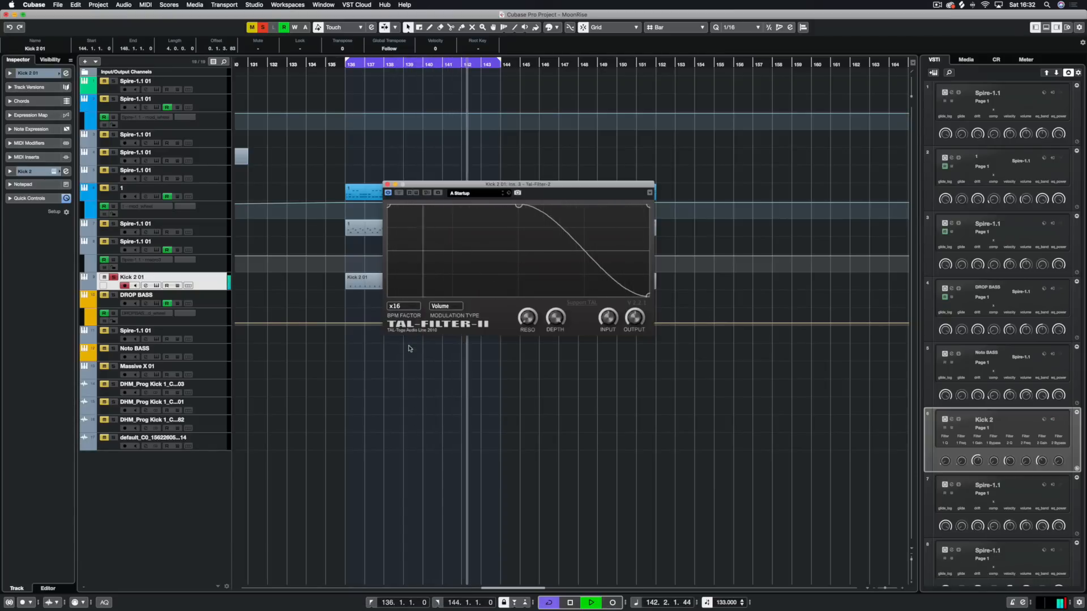
Start the volume drop earlier, add a low point near mid-cycle for a steeper fall, and compare the kick with the filter bypassed
{"action": "left_click_drag", "start_coordinate": [522, 208], "coordinate": [482, 207]}
{"action": "double_click", "coordinate": [561, 249]}
{"action": "left_click_drag", "start_coordinate": [560, 249], "coordinate": [516, 286]}
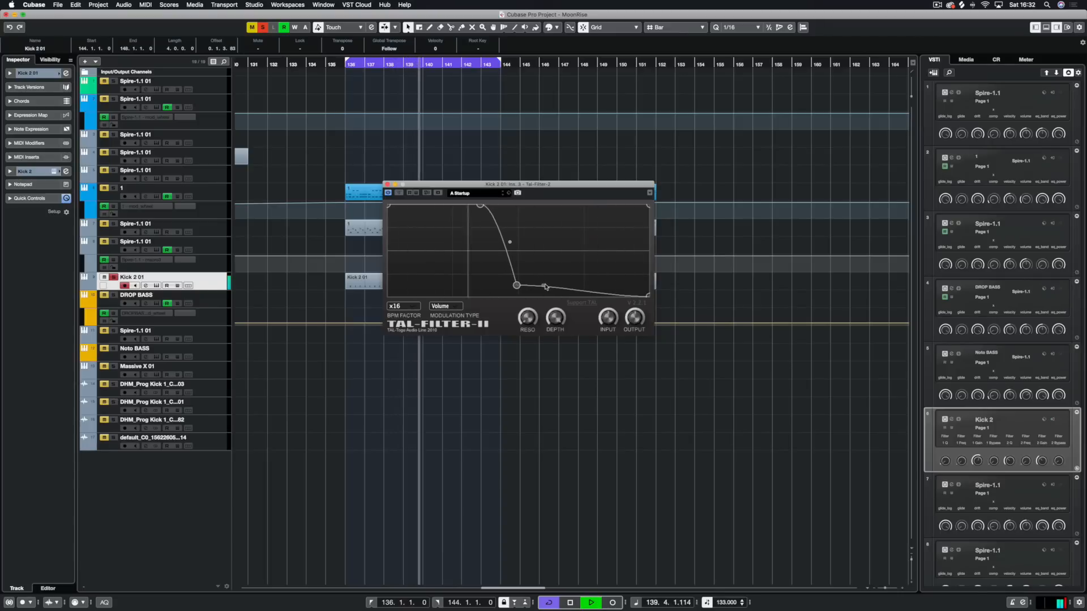
{"action": "left_click_drag", "start_coordinate": [516, 285], "coordinate": [519, 275]}
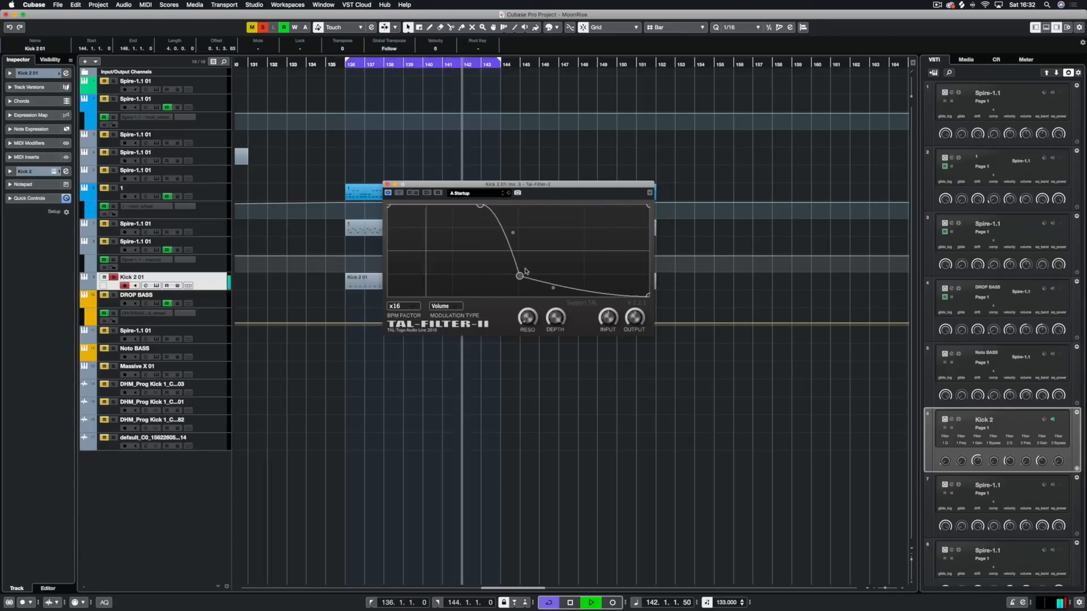
{"action": "left_click", "coordinate": [399, 192]}
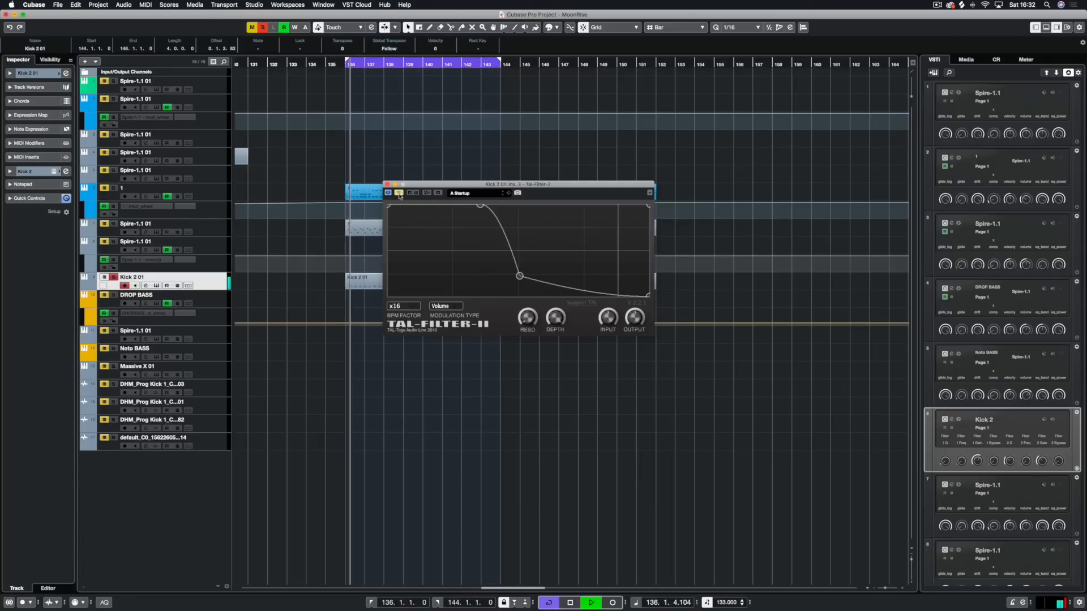
{"action": "left_click", "coordinate": [399, 194]}
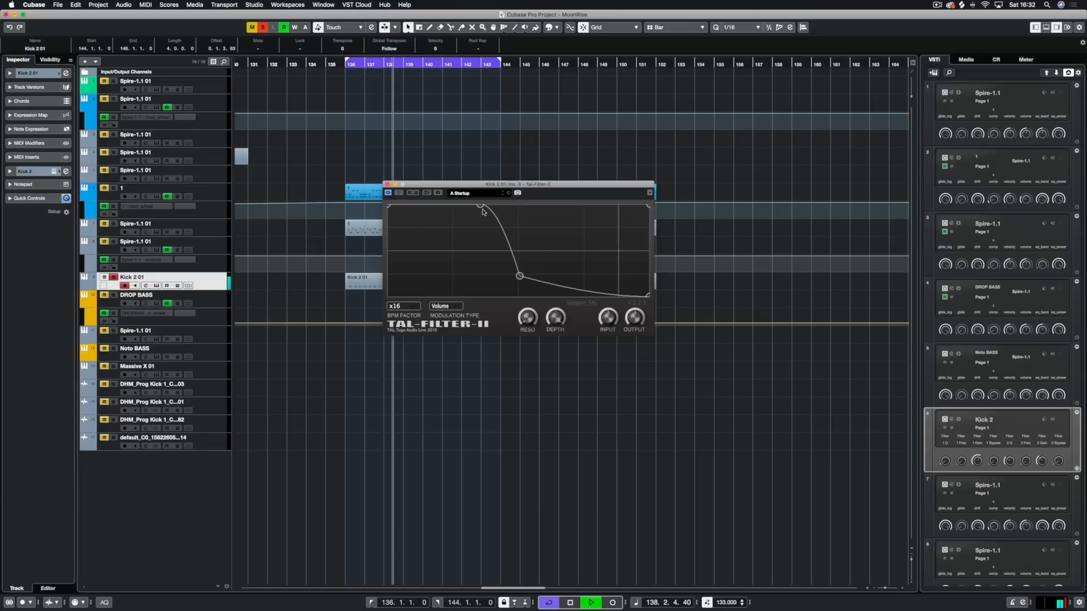
Try moving both curve points to the very start of the cycle to cut the kick almost immediately
{"action": "left_click_drag", "start_coordinate": [480, 206], "coordinate": [412, 205]}
{"action": "left_click_drag", "start_coordinate": [519, 276], "coordinate": [414, 283]}
{"action": "left_click_drag", "start_coordinate": [412, 206], "coordinate": [389, 206]}
{"action": "left_click_drag", "start_coordinate": [413, 282], "coordinate": [399, 284]}
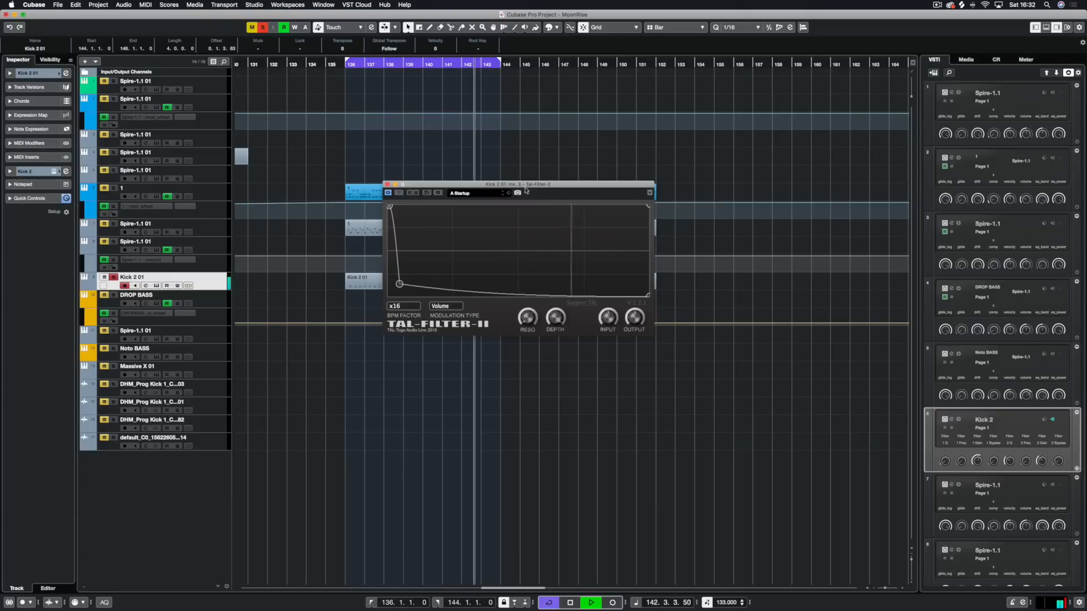
Reposition the volume curve's points so the level holds for about the first quarter of the cycle and falls steeply before mid-cycle
{"action": "left_click_drag", "start_coordinate": [399, 284], "coordinate": [534, 272]}
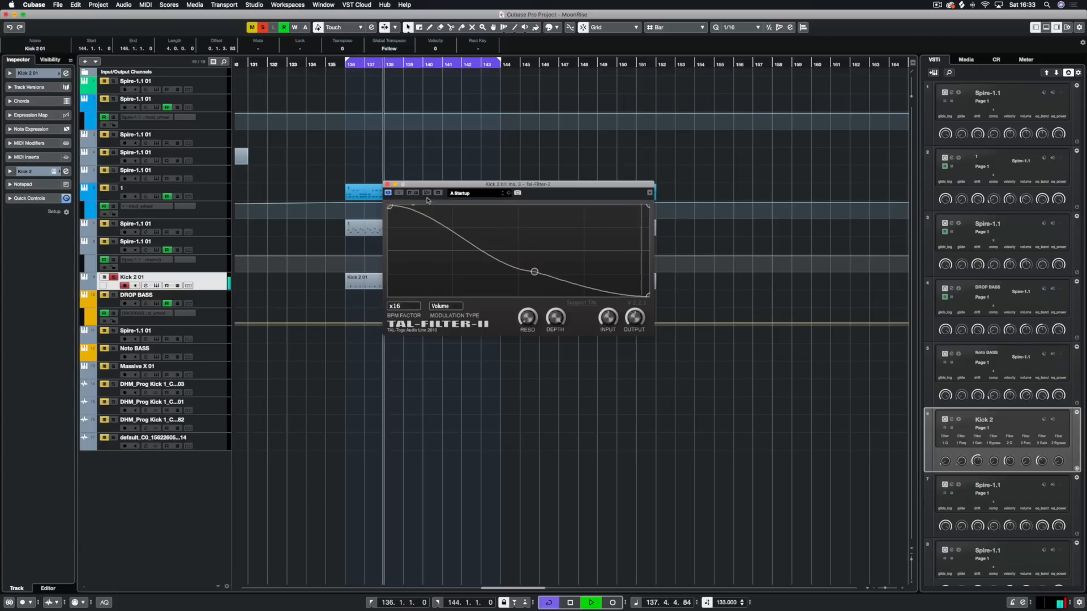
{"action": "left_click_drag", "start_coordinate": [392, 208], "coordinate": [490, 205]}
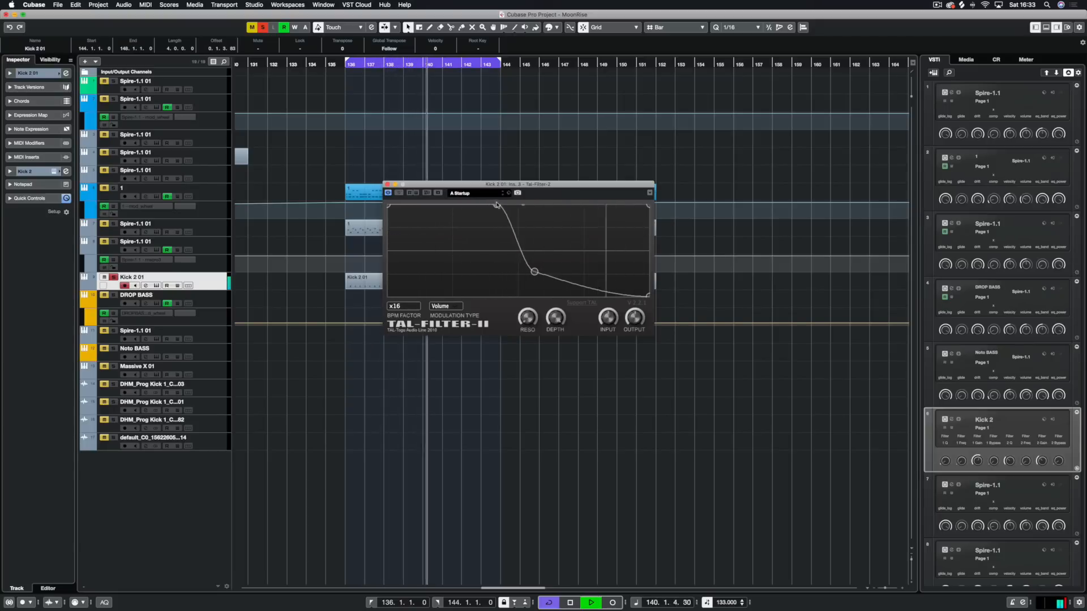
{"action": "left_click_drag", "start_coordinate": [535, 271], "coordinate": [501, 289]}
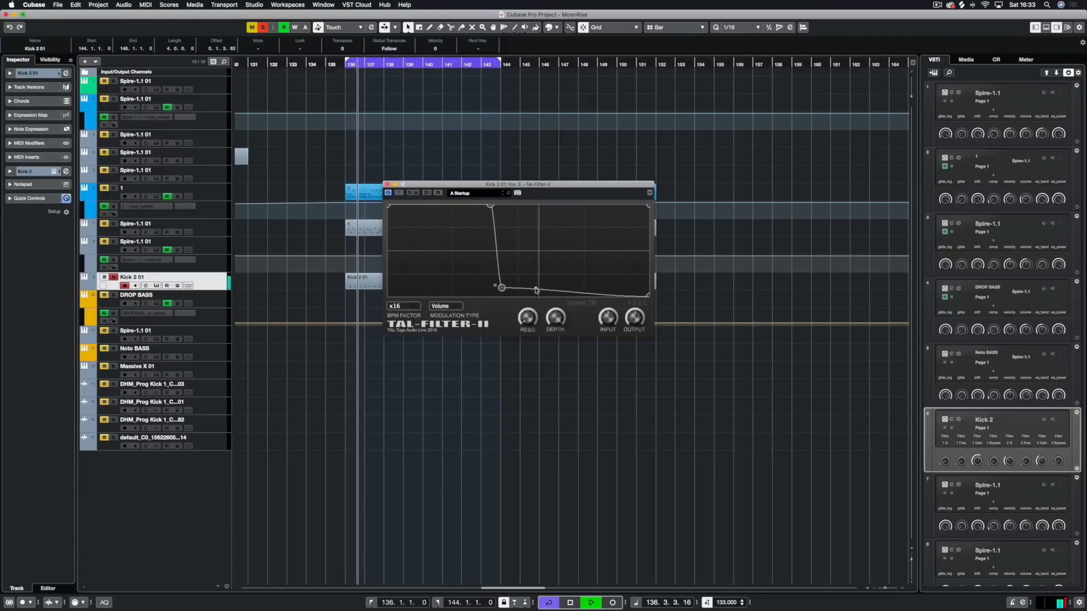
{"action": "left_click_drag", "start_coordinate": [491, 209], "coordinate": [454, 206]}
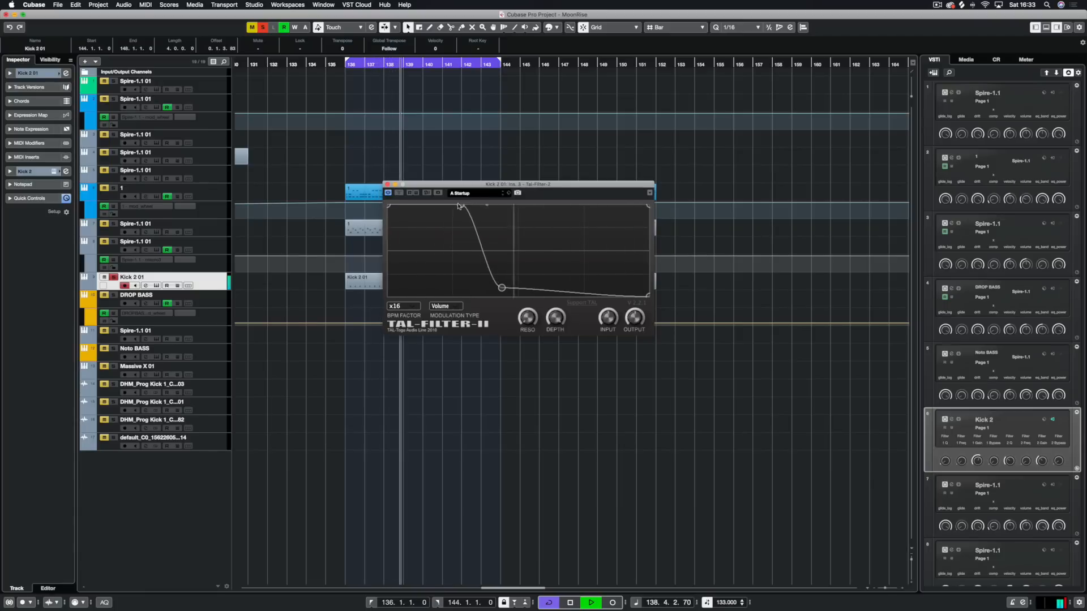
Move the low point of the kick's volume curve slightly earlier and compare the sound with the filter bypassed
{"action": "left_click_drag", "start_coordinate": [501, 288], "coordinate": [491, 290]}
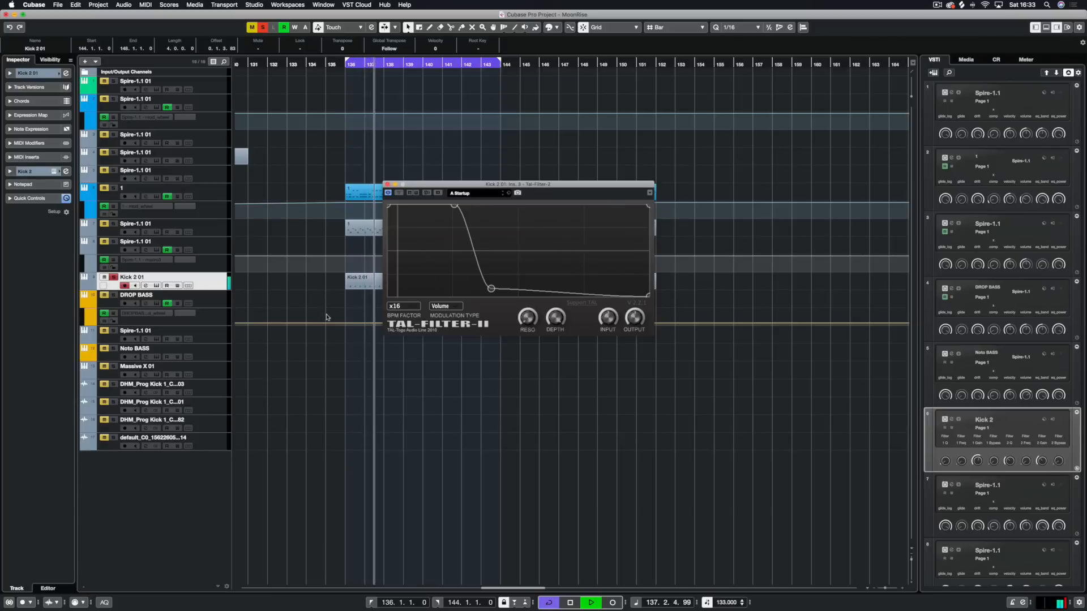
{"action": "left_click", "coordinate": [402, 193]}
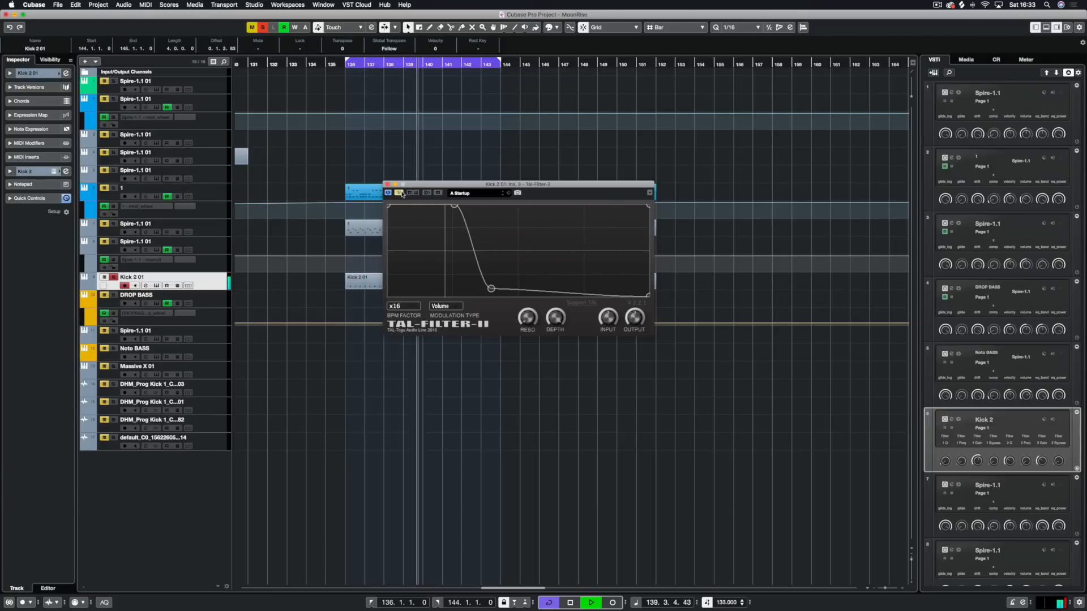
{"action": "left_click", "coordinate": [401, 194]}
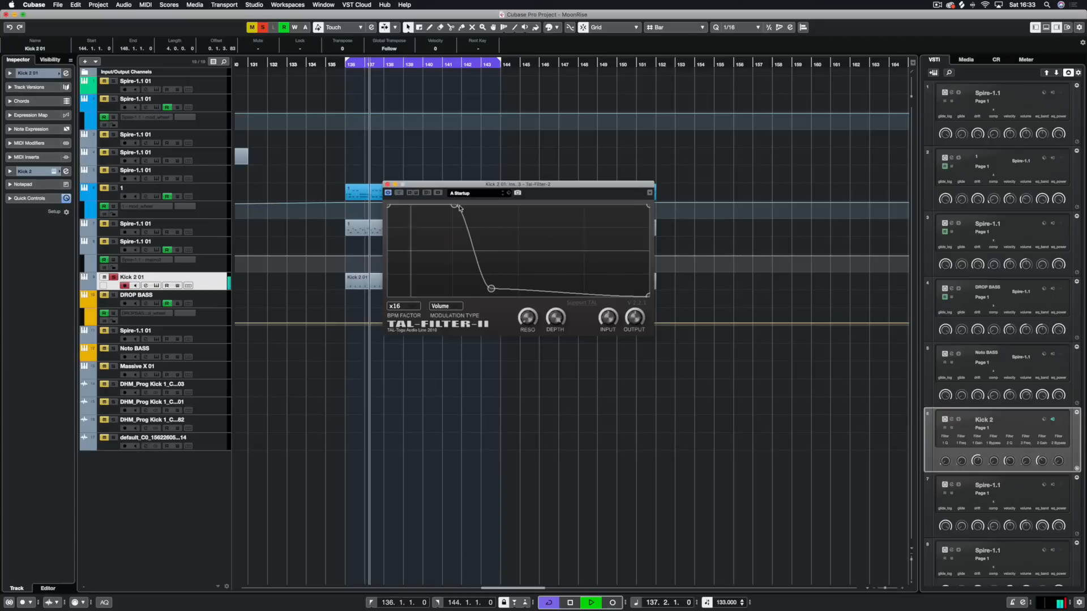
Shift both points of the kick's volume curve later so the level falls steeply just before mid-cycle, and close the filter
{"action": "key", "text": "space"}
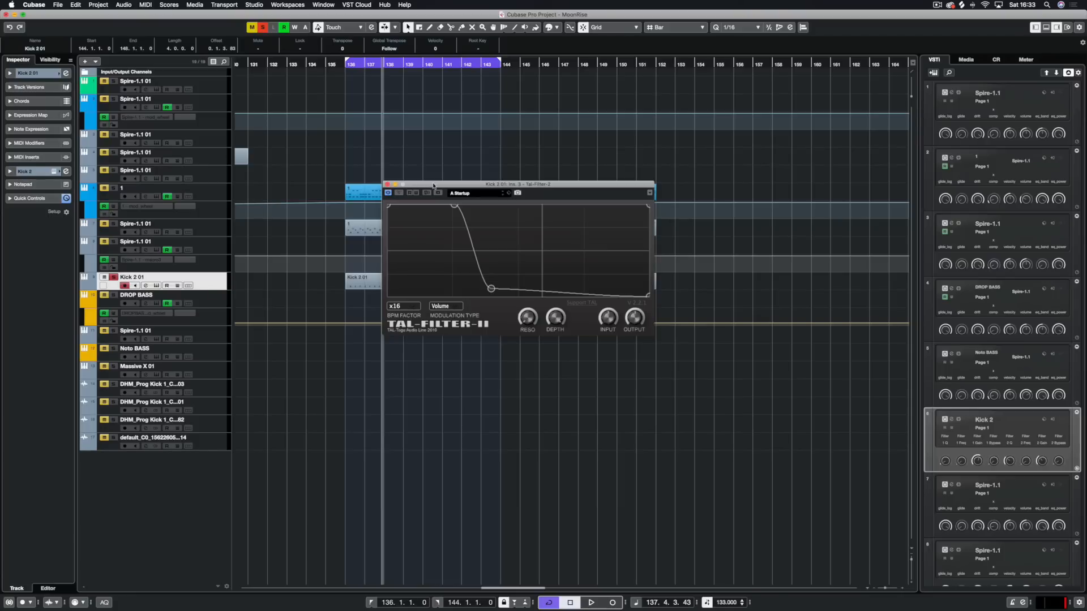
{"action": "key", "text": "space"}
{"action": "mouse_move", "coordinate": [526, 288]}
{"action": "left_mouse_down"}
{"action": "mouse_move", "coordinate": [546, 287]}
{"action": "mouse_move", "coordinate": [511, 290]}
{"action": "left_mouse_up"}
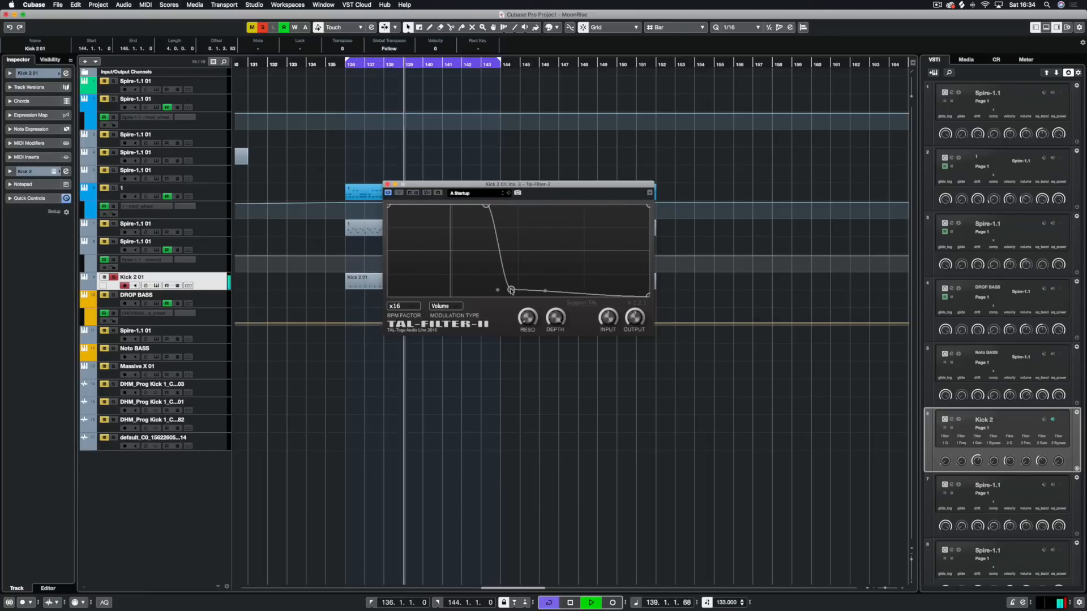
{"action": "key", "text": "space"}
{"action": "left_click", "coordinate": [386, 184]}
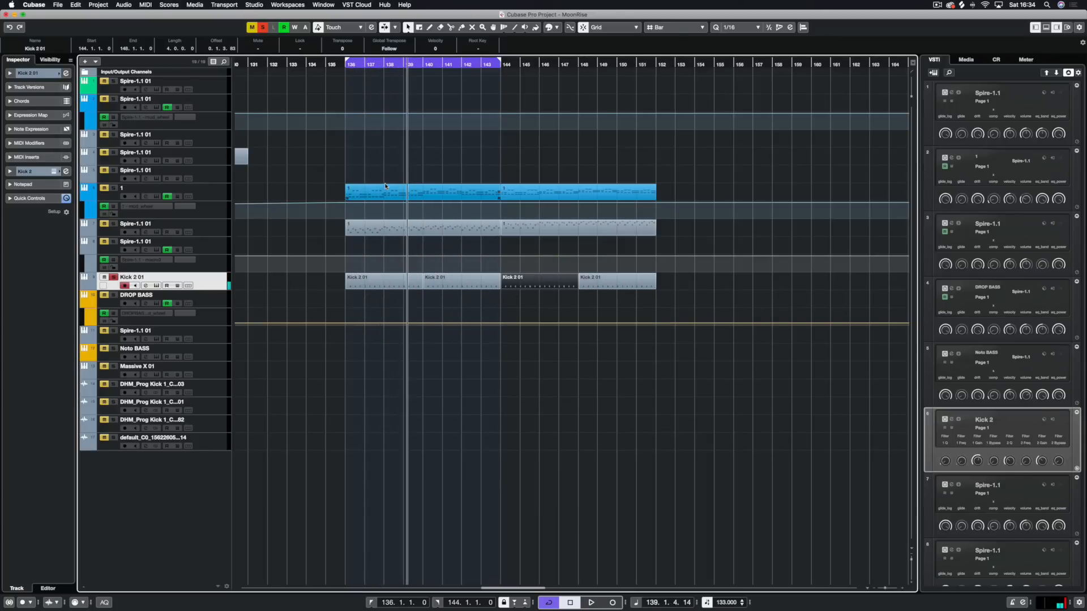
Solo track 1 and add Tal-Filter-2 to its second insert slot in the mixer
{"action": "left_click", "coordinate": [219, 200]}
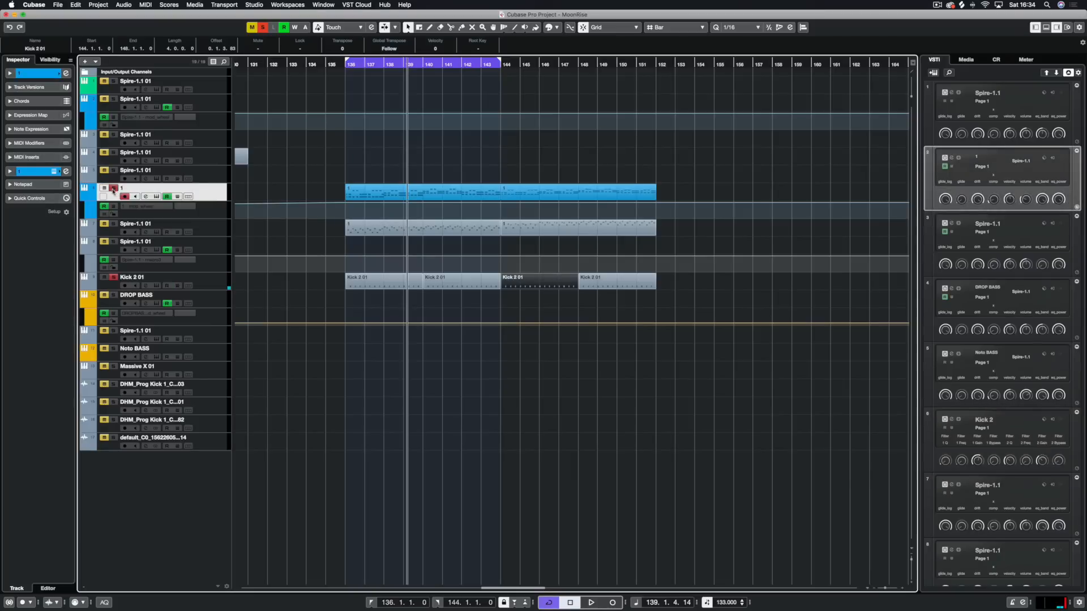
{"action": "left_click", "coordinate": [286, 297]}
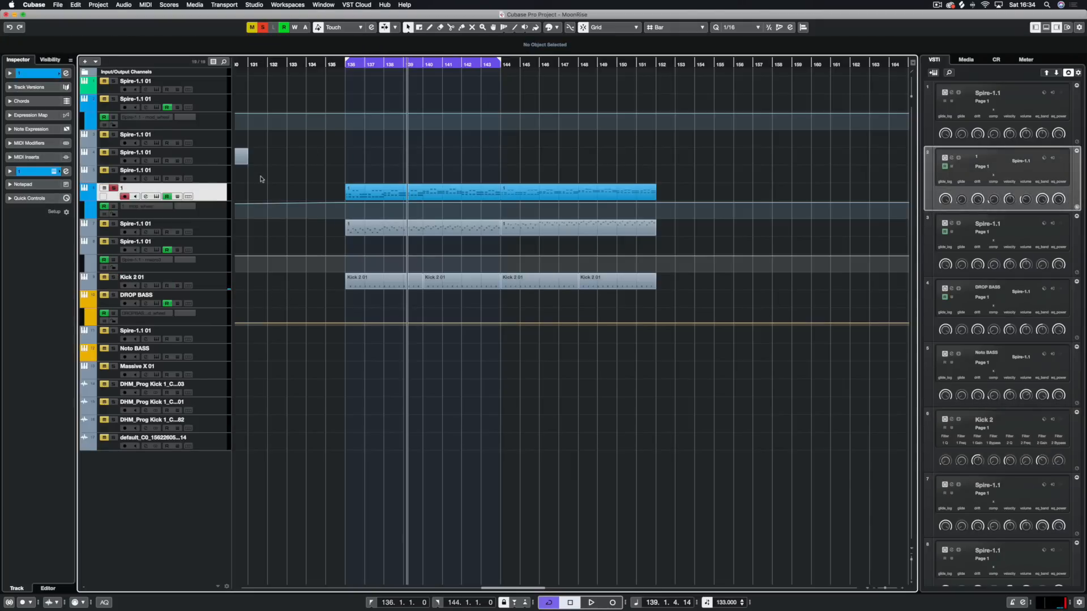
{"action": "key", "text": "F3"}
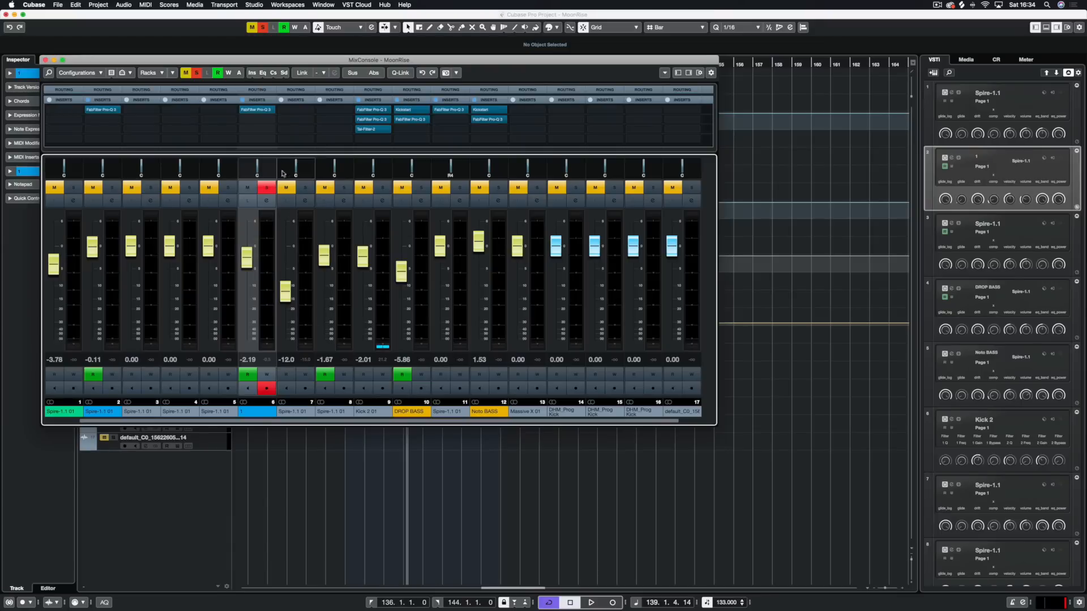
{"action": "left_click", "coordinate": [265, 121]}
{"action": "type", "text": "tal"}
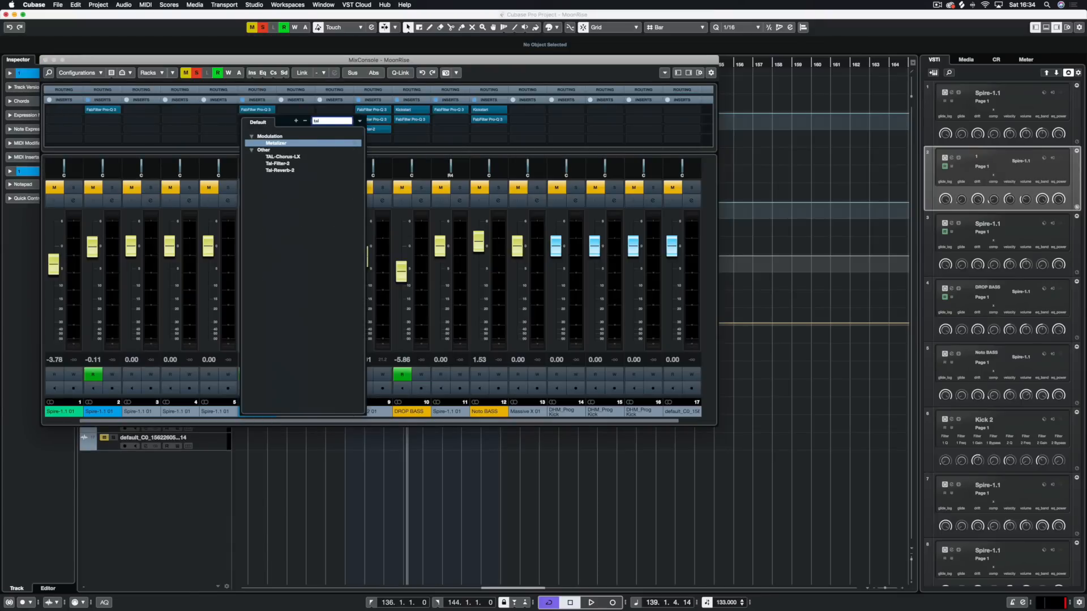
{"action": "left_click", "coordinate": [279, 164]}
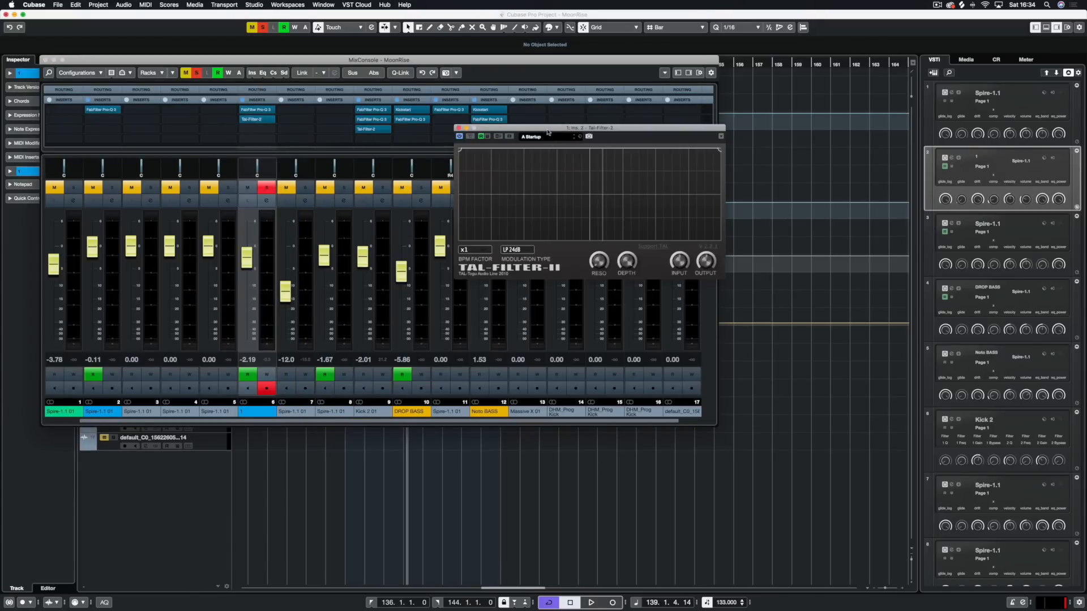
{"action": "left_click_drag", "start_coordinate": [548, 133], "coordinate": [447, 160]}
Set the new filter's modulation type to Volume and its BPM factor to x16
{"action": "left_click", "coordinate": [416, 277]}
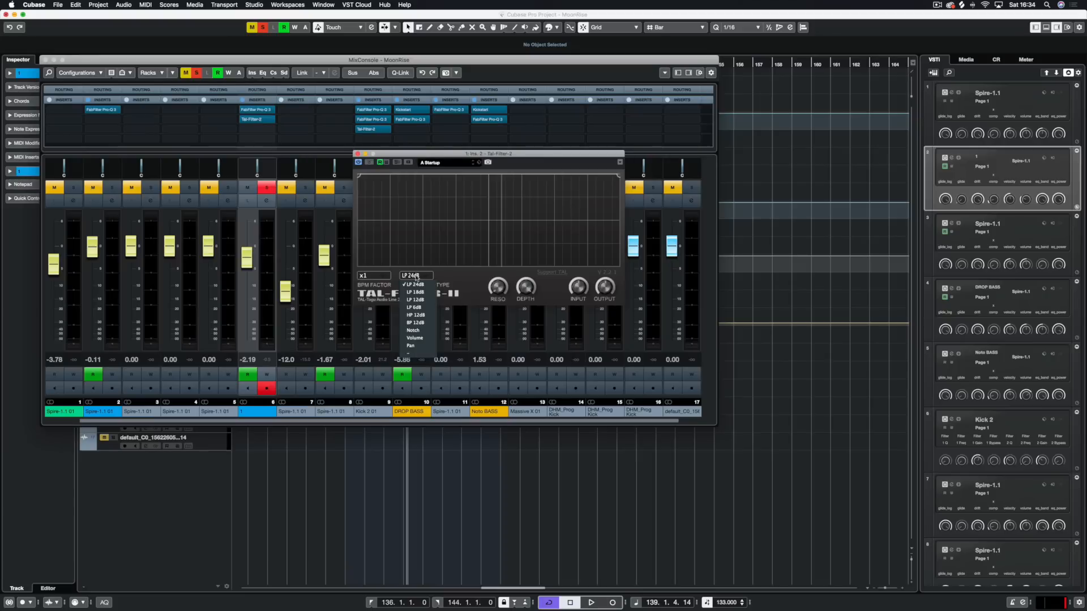
{"action": "left_click", "coordinate": [421, 339]}
{"action": "left_click", "coordinate": [378, 277]}
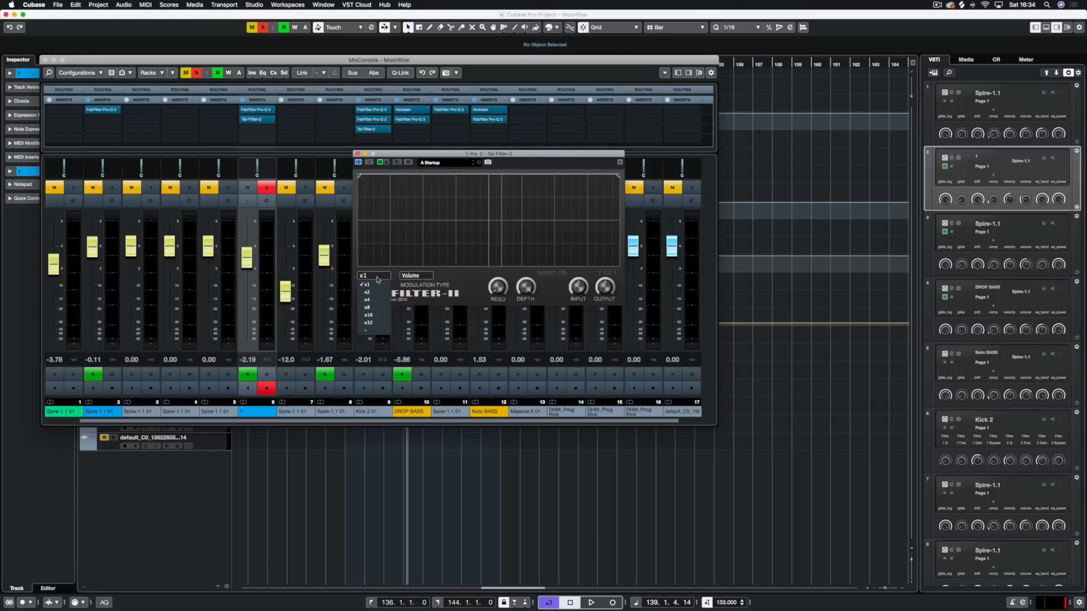
{"action": "left_click", "coordinate": [369, 315]}
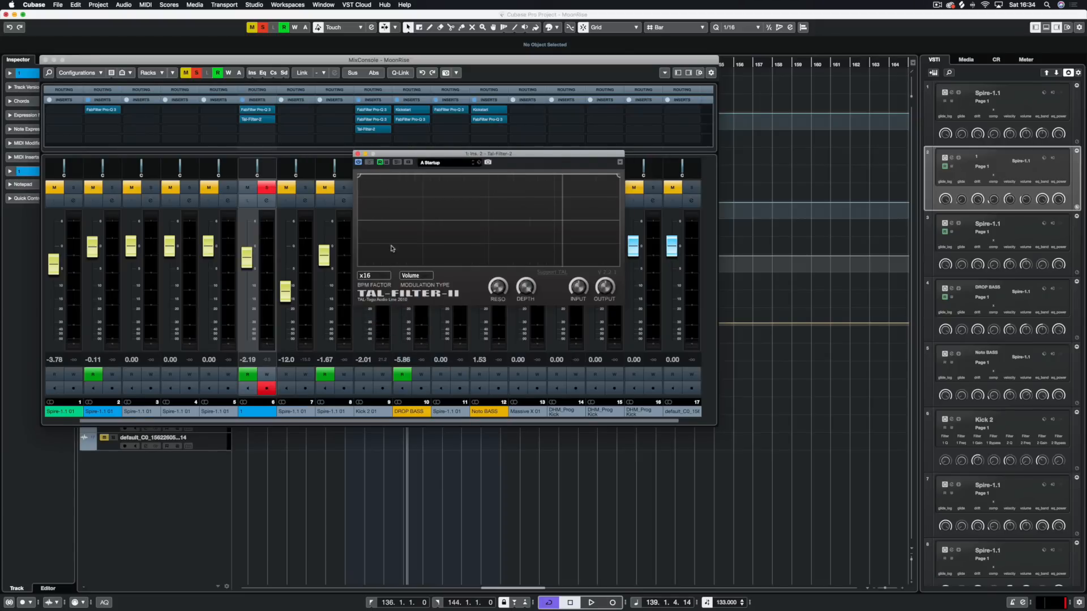
Shape a sidechain-style volume curve on track 1 that rises from near zero at the start to maximum at mid-cycle, and listen
{"action": "key", "text": "space"}
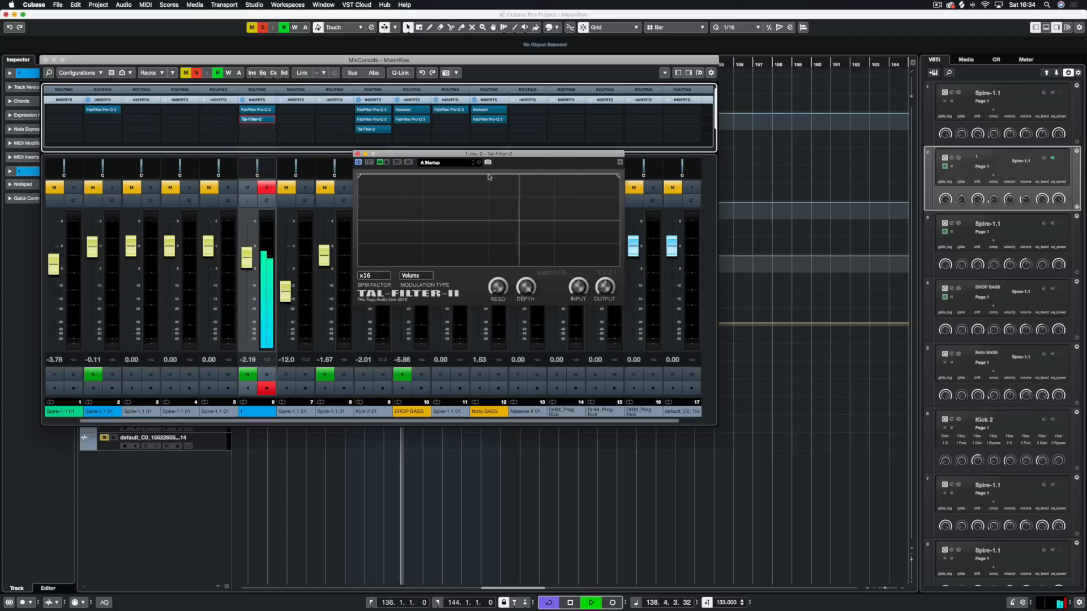
{"action": "left_click_drag", "start_coordinate": [463, 176], "coordinate": [362, 264]}
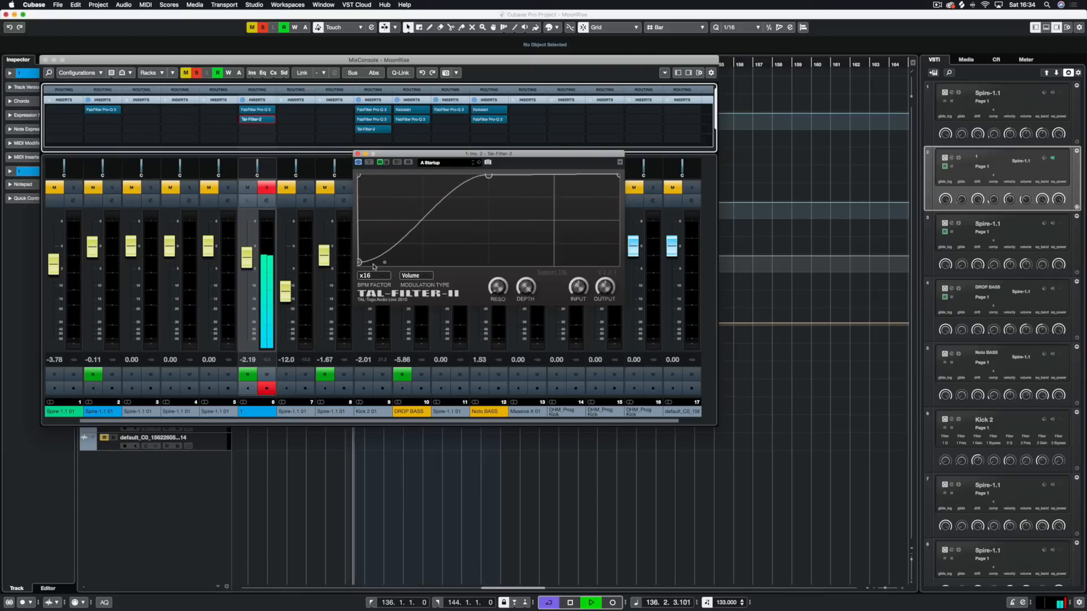
{"action": "key", "text": "space"}
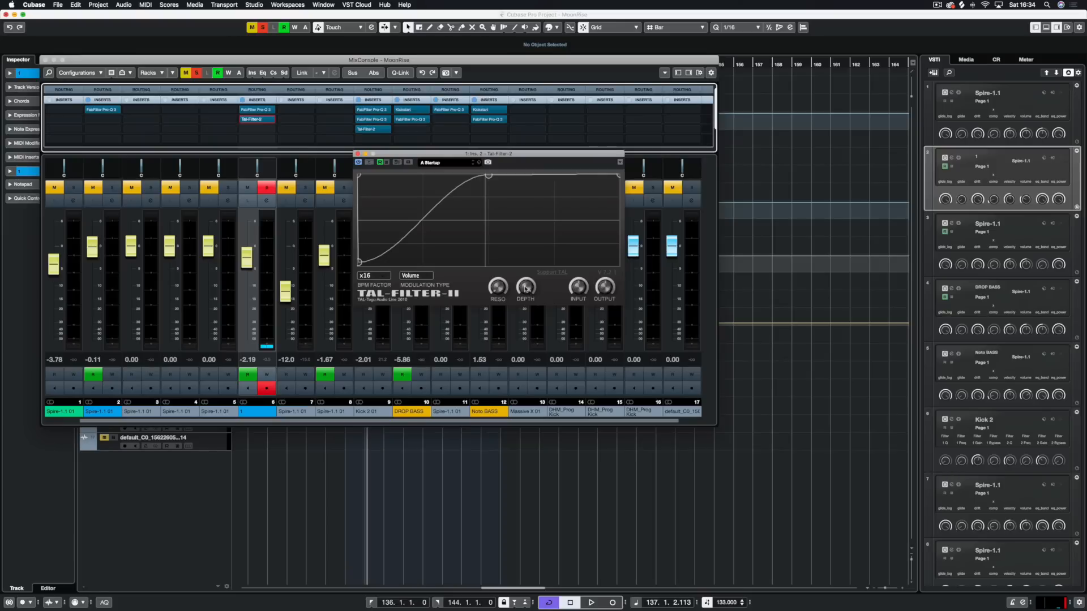
{"action": "key", "text": "space"}
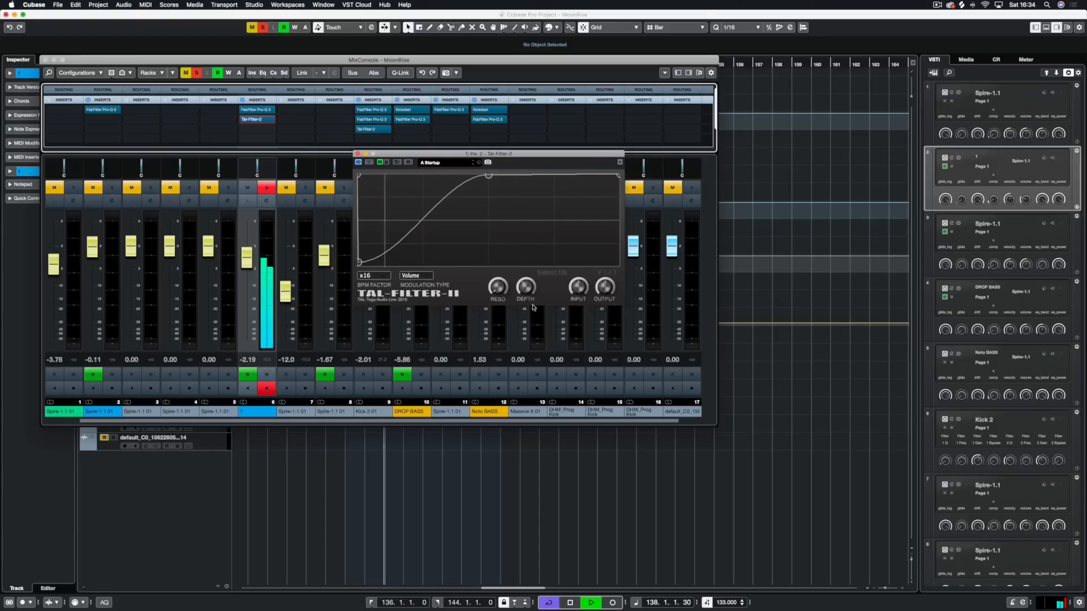
Raise the curve's starting level to just above half and add two points early in the cycle for a faster rise
{"action": "mouse_move", "coordinate": [359, 262]}
{"action": "left_mouse_down"}
{"action": "mouse_move", "coordinate": [355, 201]}
{"action": "mouse_move", "coordinate": [356, 270]}
{"action": "mouse_move", "coordinate": [358, 210]}
{"action": "left_mouse_up"}
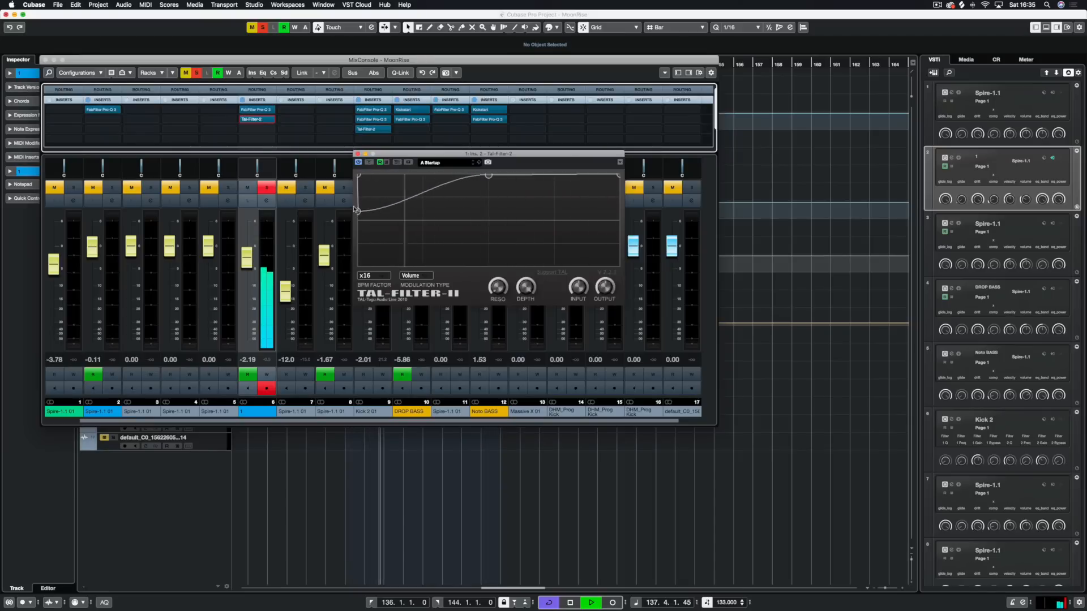
{"action": "left_click", "coordinate": [369, 162]}
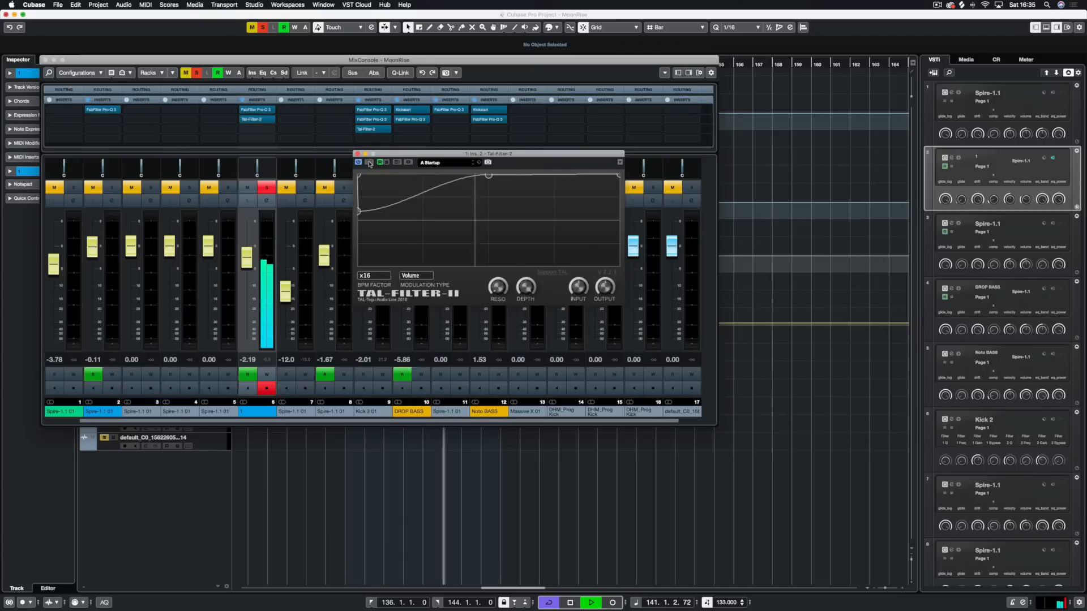
{"action": "left_click", "coordinate": [412, 189]}
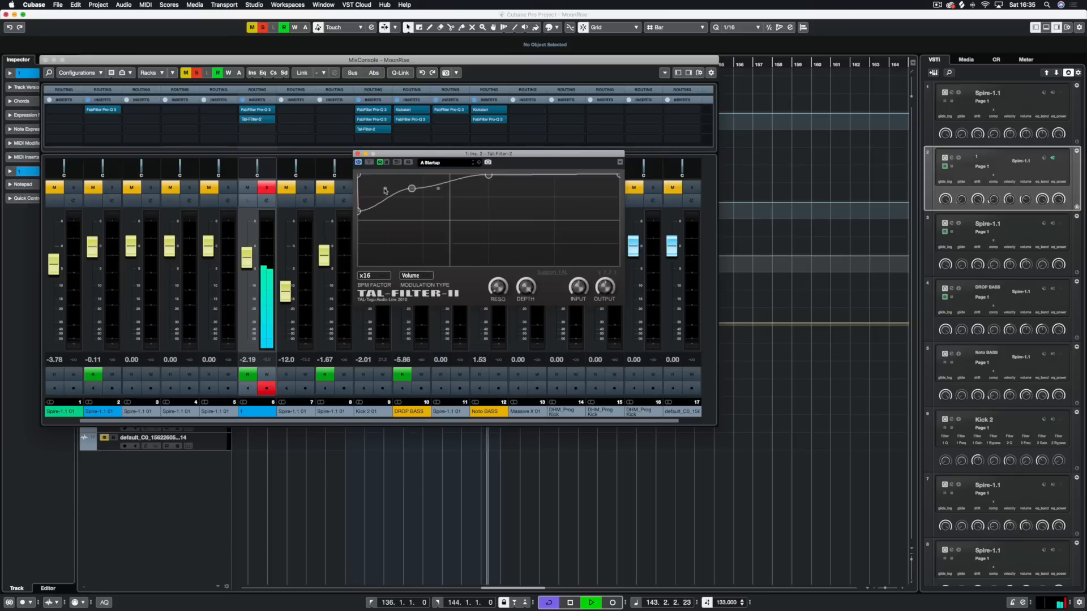
{"action": "left_click_drag", "start_coordinate": [439, 188], "coordinate": [408, 185]}
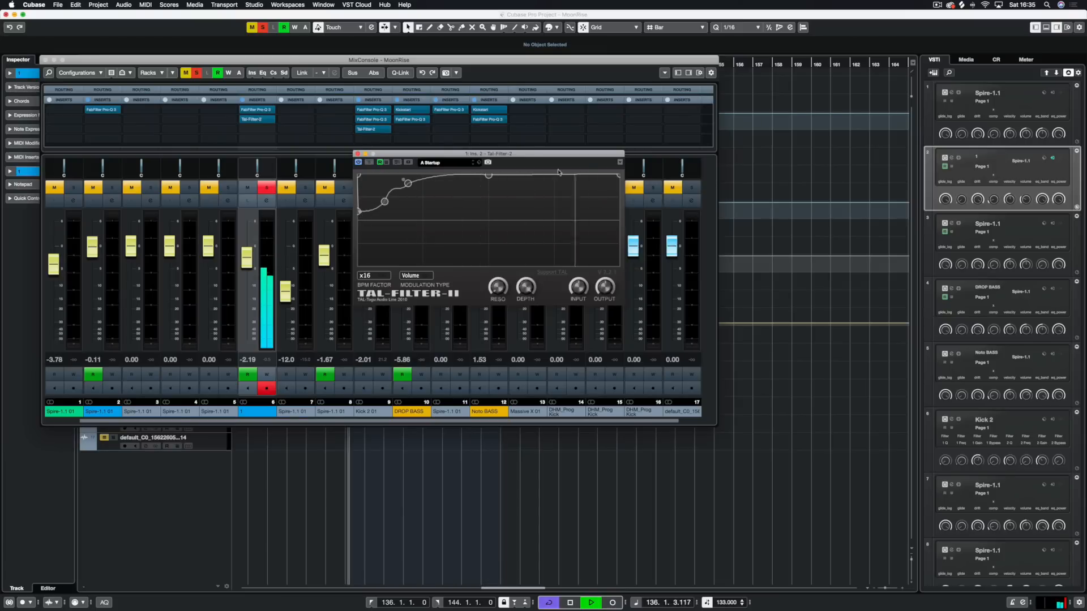
{"action": "left_click_drag", "start_coordinate": [618, 180], "coordinate": [588, 165]}
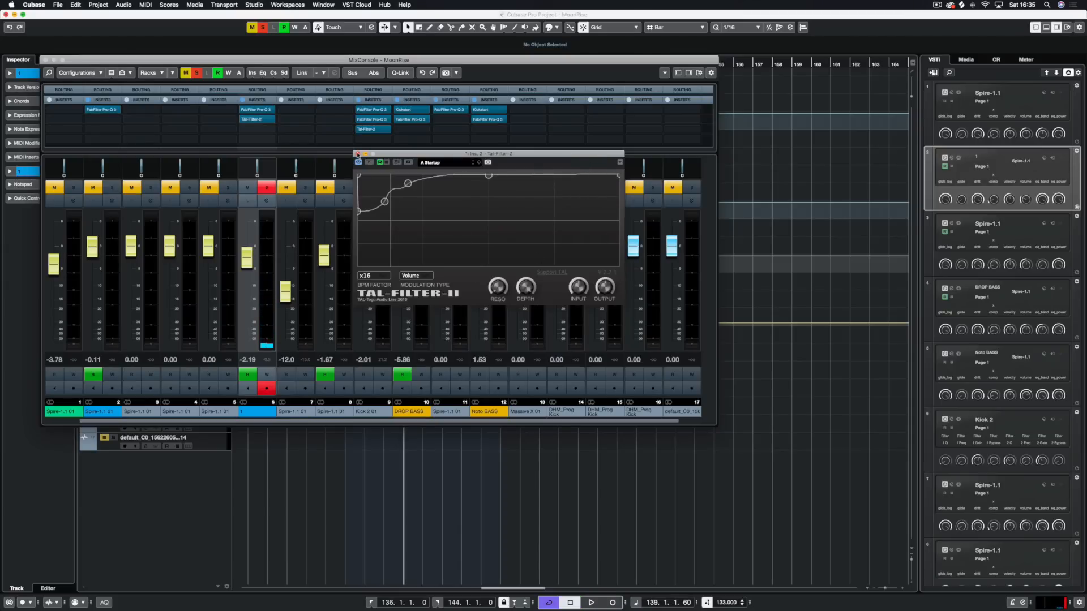
Close the mixer and load the Z Default 1 preset in track 1's filter
{"action": "scroll", "coordinate": [340, 160], "scroll_direction": "right", "scroll_amount": 1}
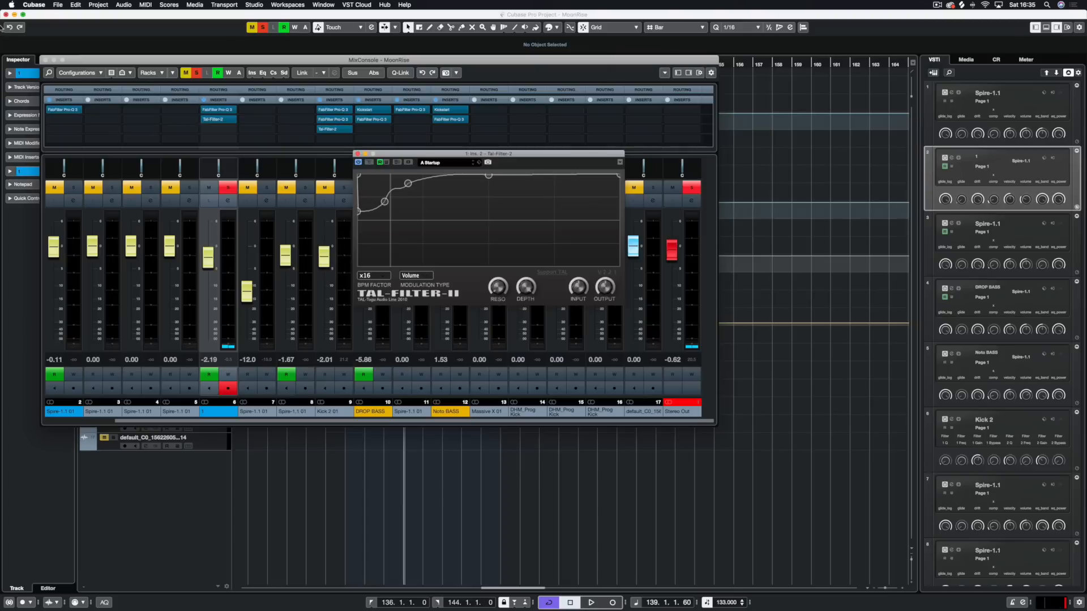
{"action": "left_click", "coordinate": [45, 60]}
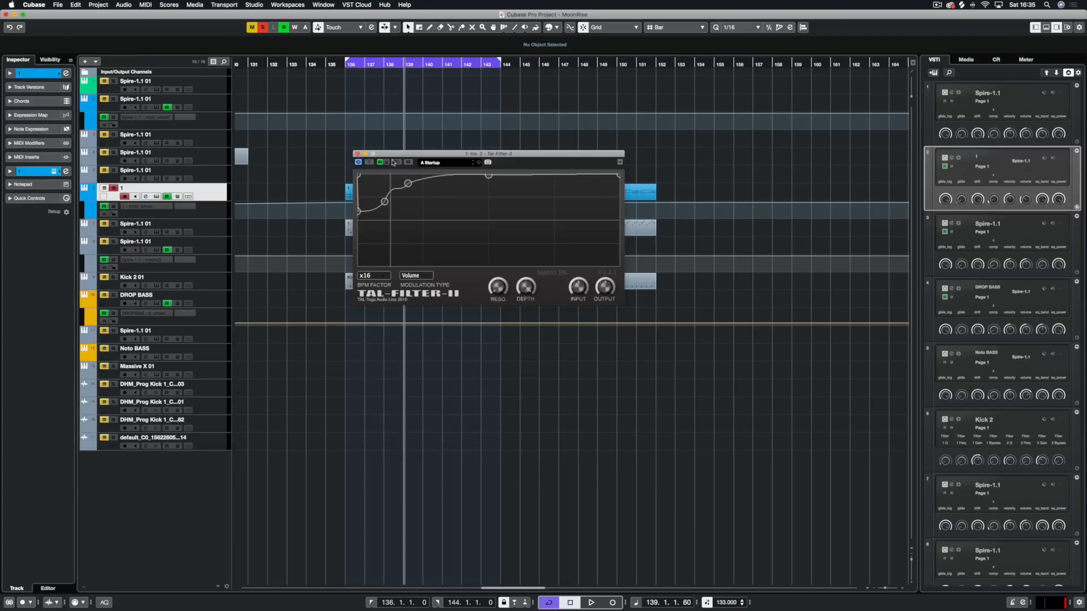
{"action": "left_click_drag", "start_coordinate": [393, 156], "coordinate": [476, 238]}
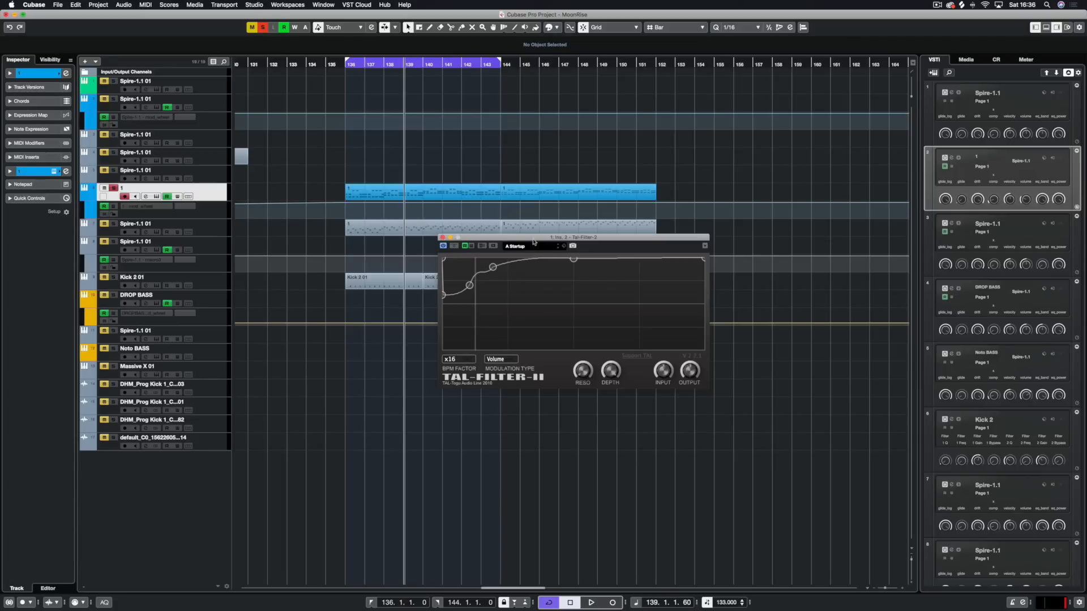
{"action": "left_click_drag", "start_coordinate": [532, 242], "coordinate": [362, 205]}
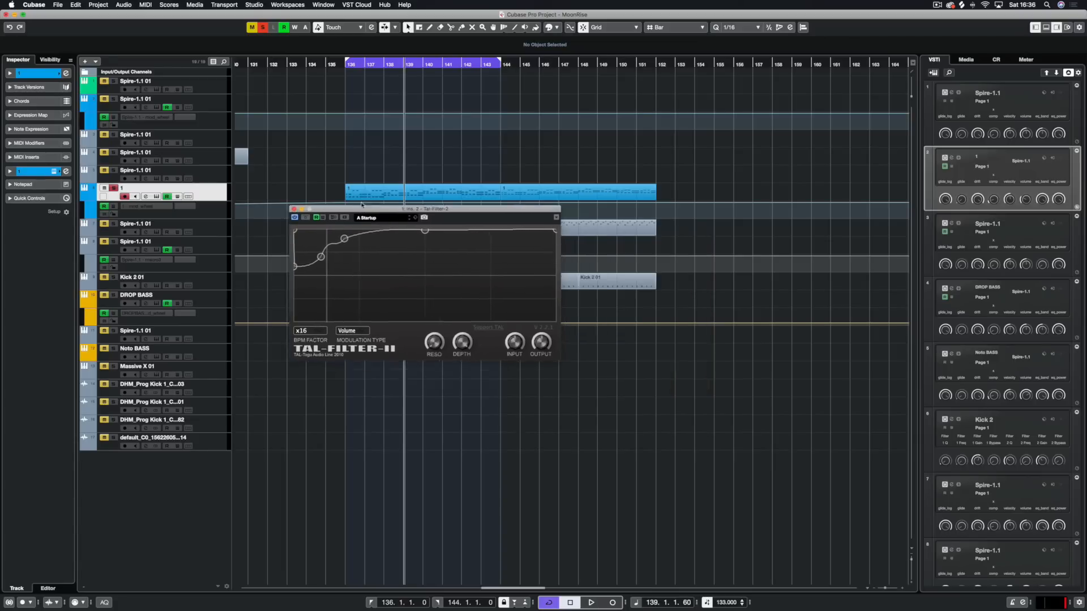
{"action": "left_click", "coordinate": [390, 218]}
{"action": "left_click", "coordinate": [388, 318]}
{"action": "key", "text": "space"}
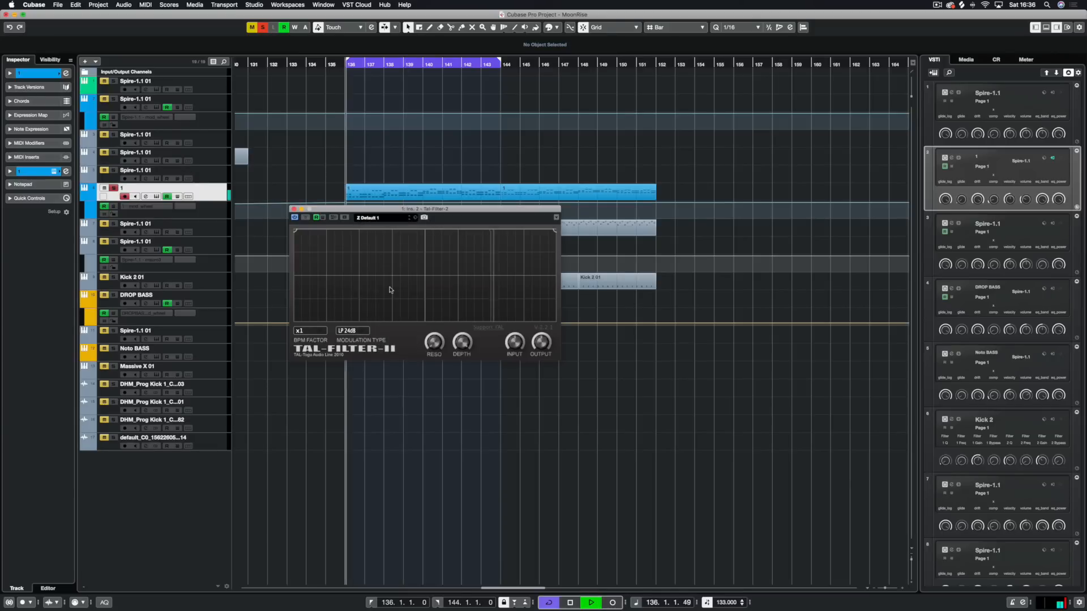
{"action": "key", "text": "space"}
Set the BPM factor to x32 and draw a square gate curve alternating between full and zero each quarter cycle
{"action": "left_click", "coordinate": [308, 331]}
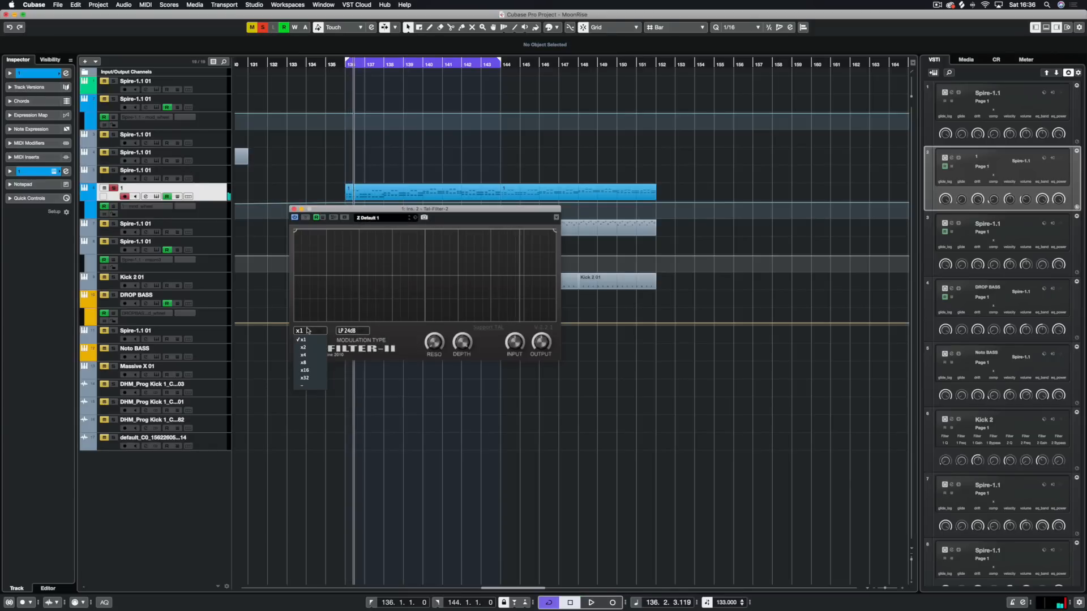
{"action": "left_click", "coordinate": [305, 377]}
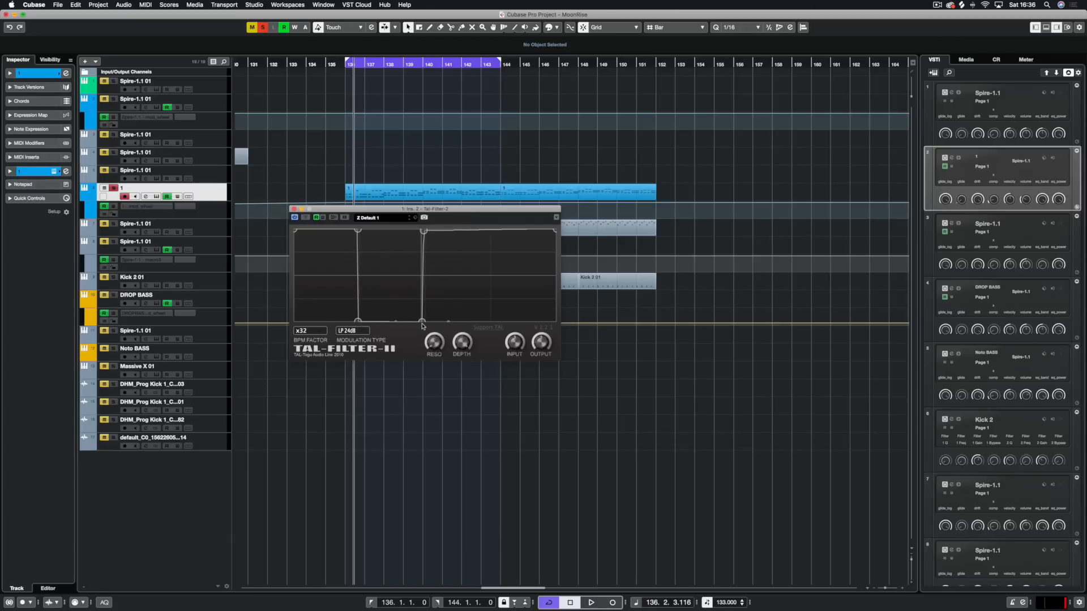
{"action": "left_click_drag", "start_coordinate": [422, 230], "coordinate": [423, 229]}
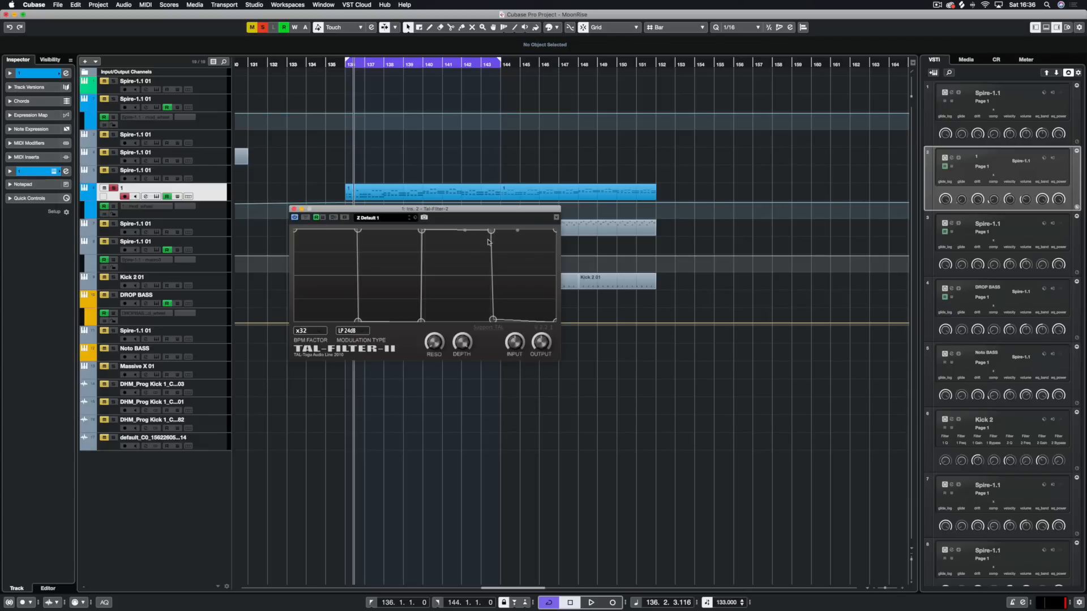
{"action": "key", "text": "space"}
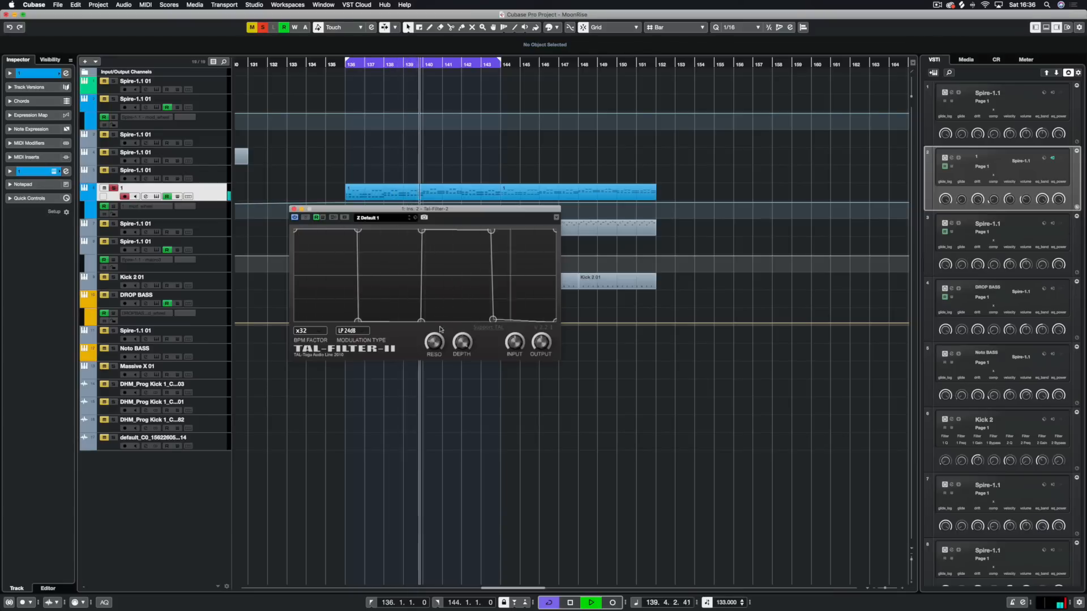
Audition the gate with modulation type LP 6dB, switch it to Volume, and close the filter after listening
{"action": "left_click", "coordinate": [365, 334]}
{"action": "left_click", "coordinate": [348, 365]}
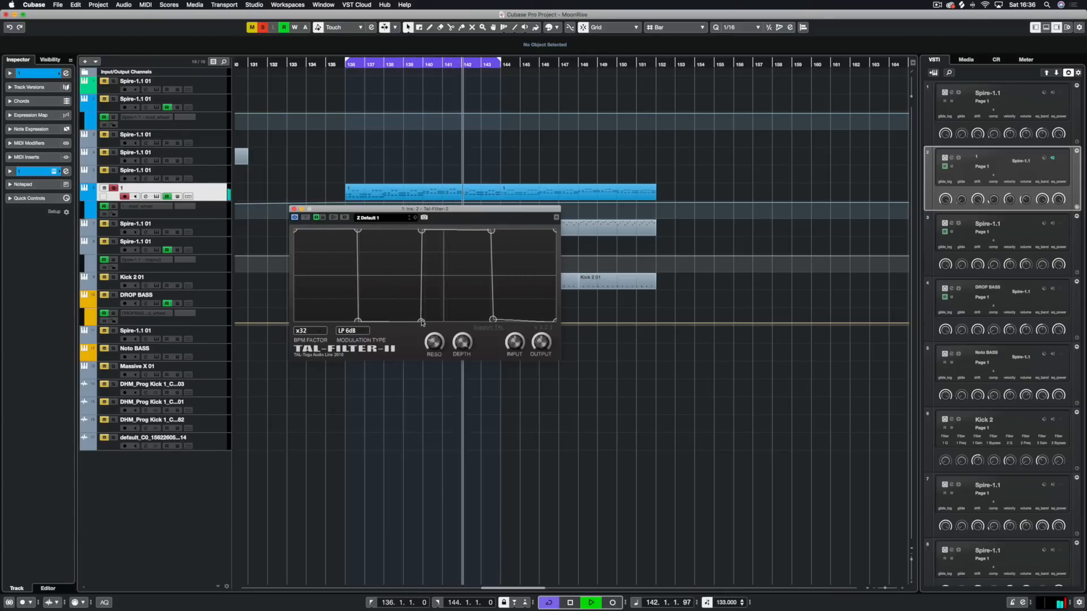
{"action": "left_click", "coordinate": [366, 332]}
{"action": "left_click", "coordinate": [357, 396]}
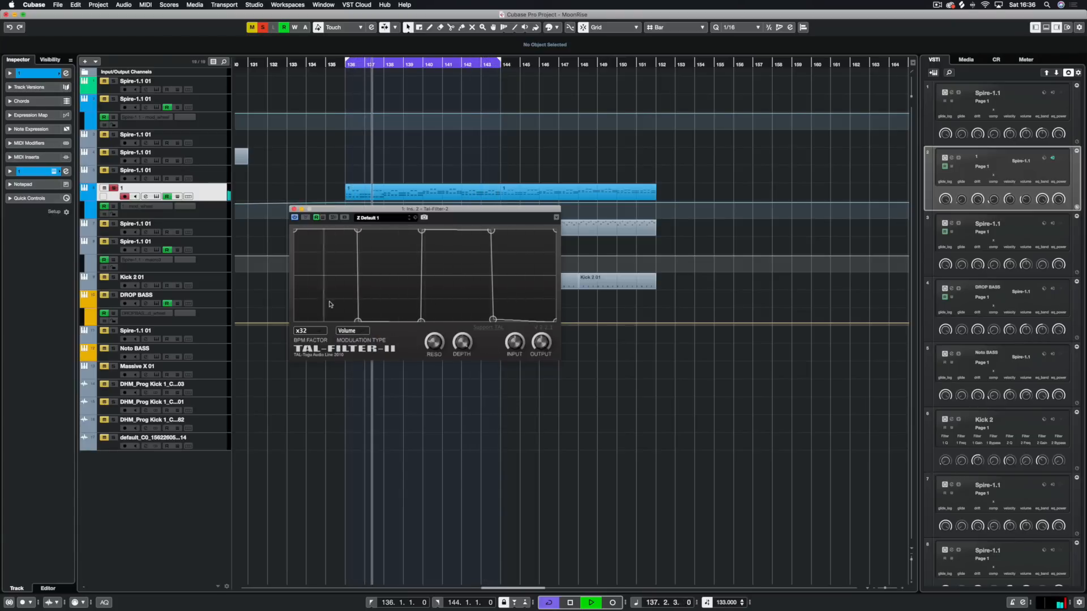
{"action": "key", "text": "space"}
{"action": "left_click", "coordinate": [290, 209]}
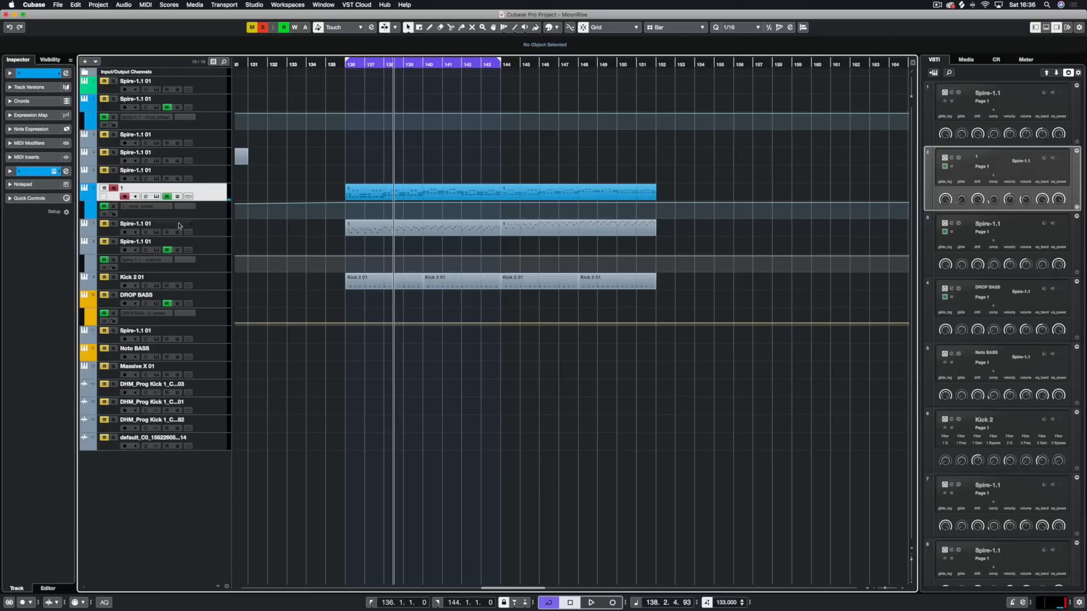
Solo the Spire-1.1 01 track directly below track 1 instead of track 1, play the loop and select that track
{"action": "left_click", "coordinate": [114, 189]}
{"action": "key", "text": "space"}
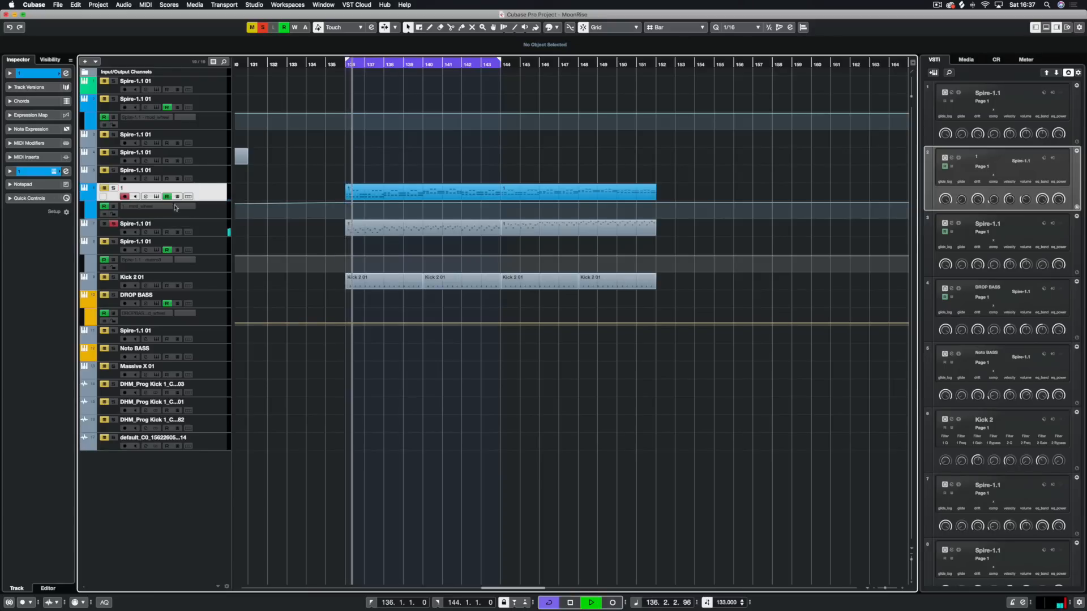
{"action": "left_click", "coordinate": [212, 228]}
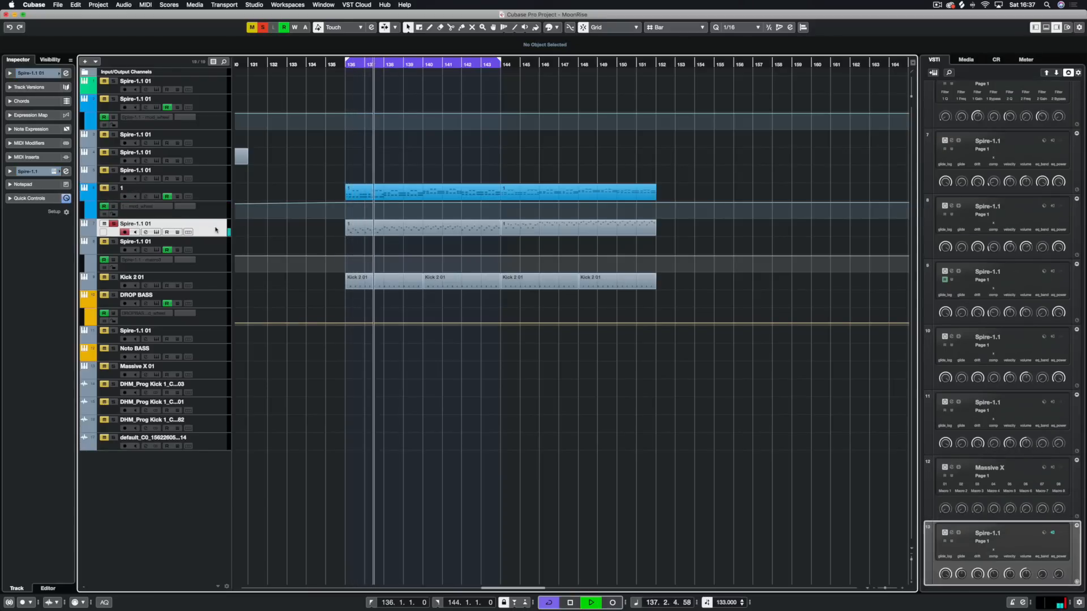
Open the mixer and insert Tal-Filter-2 on the soloed Spire track's channel, finding it by searching the effects for "tal"
{"action": "key", "text": "F3"}
{"action": "left_click", "coordinate": [259, 120]}
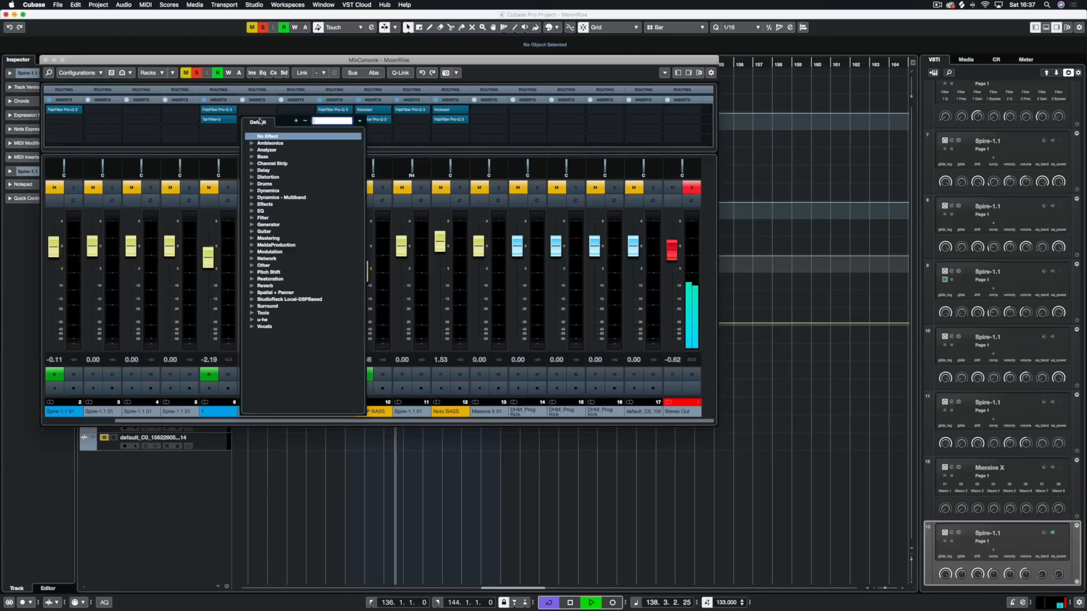
{"action": "type", "text": "tal"}
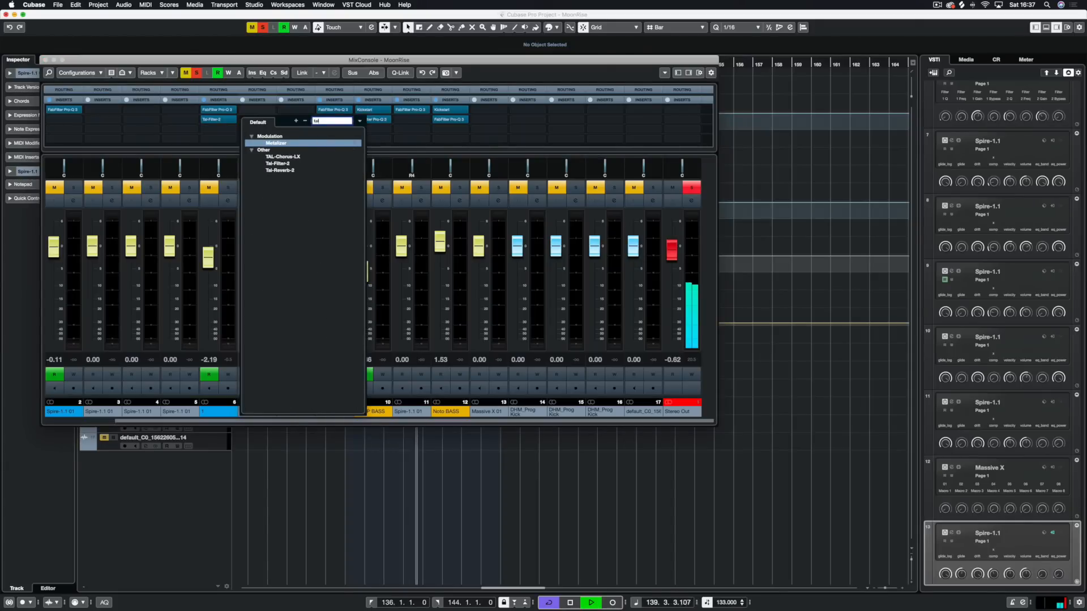
{"action": "left_click", "coordinate": [277, 163]}
{"action": "left_click_drag", "start_coordinate": [351, 112], "coordinate": [328, 110]}
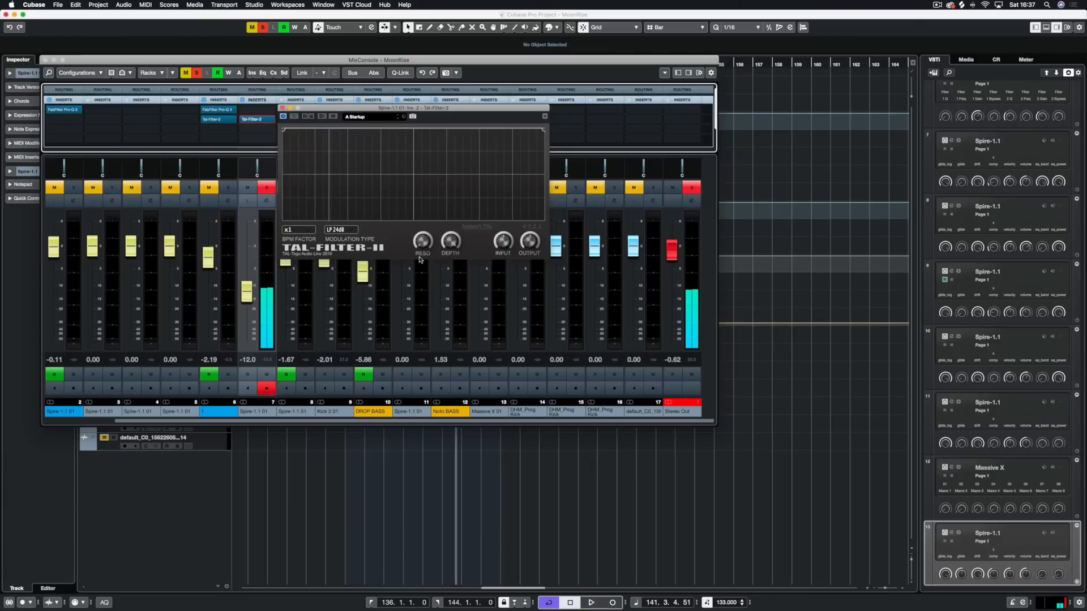
Set the modulation type to Pan and shape a shallow curve from just above centre to just below centre at mid-cycle
{"action": "left_click", "coordinate": [344, 232]}
{"action": "left_click", "coordinate": [349, 301]}
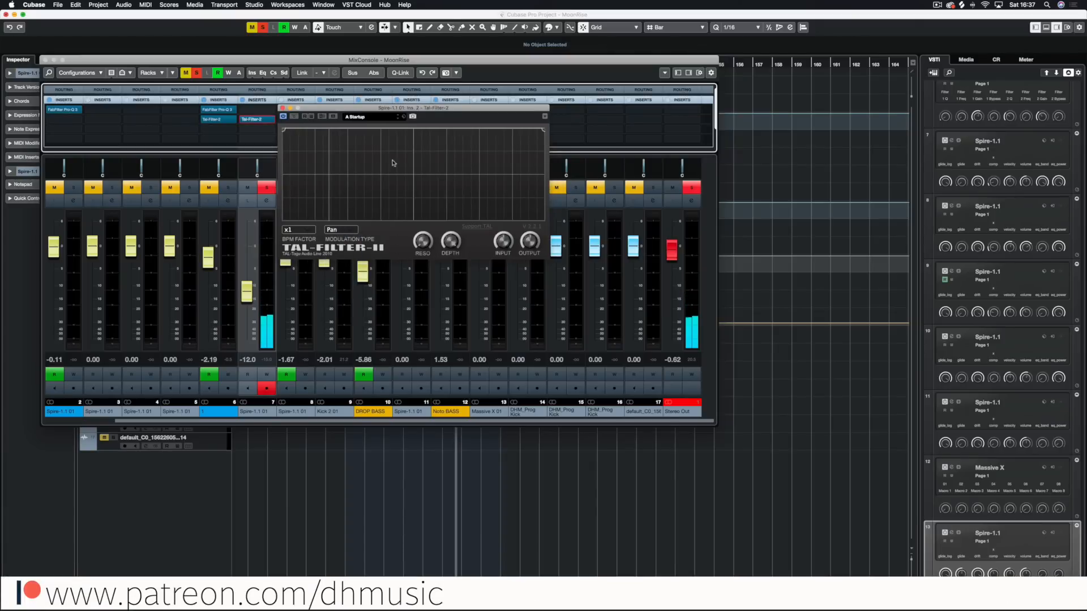
{"action": "left_click_drag", "start_coordinate": [413, 134], "coordinate": [411, 184]}
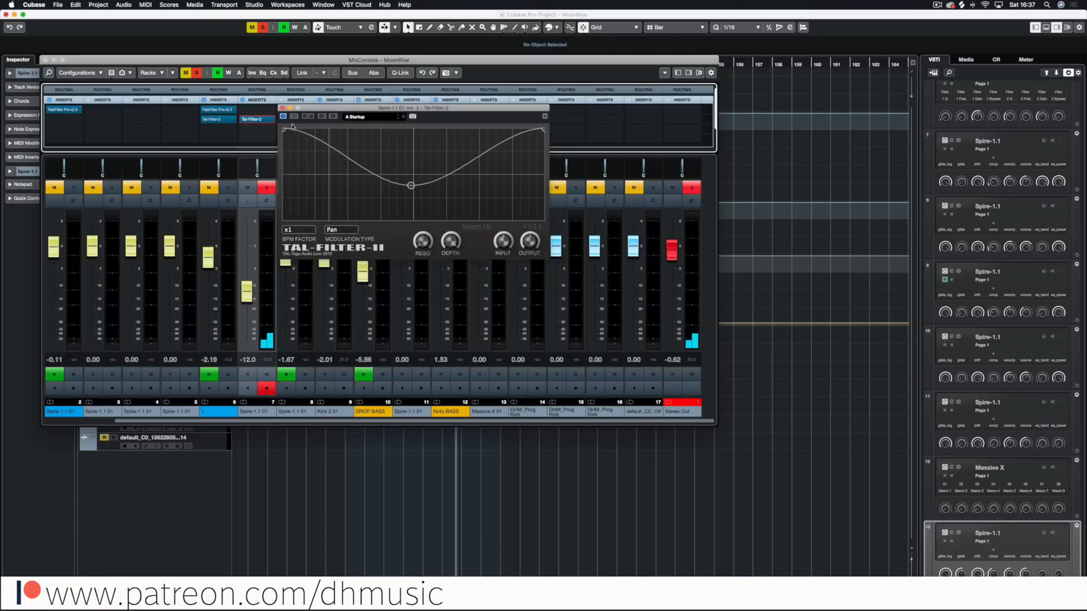
{"action": "left_click_drag", "start_coordinate": [282, 134], "coordinate": [283, 162]}
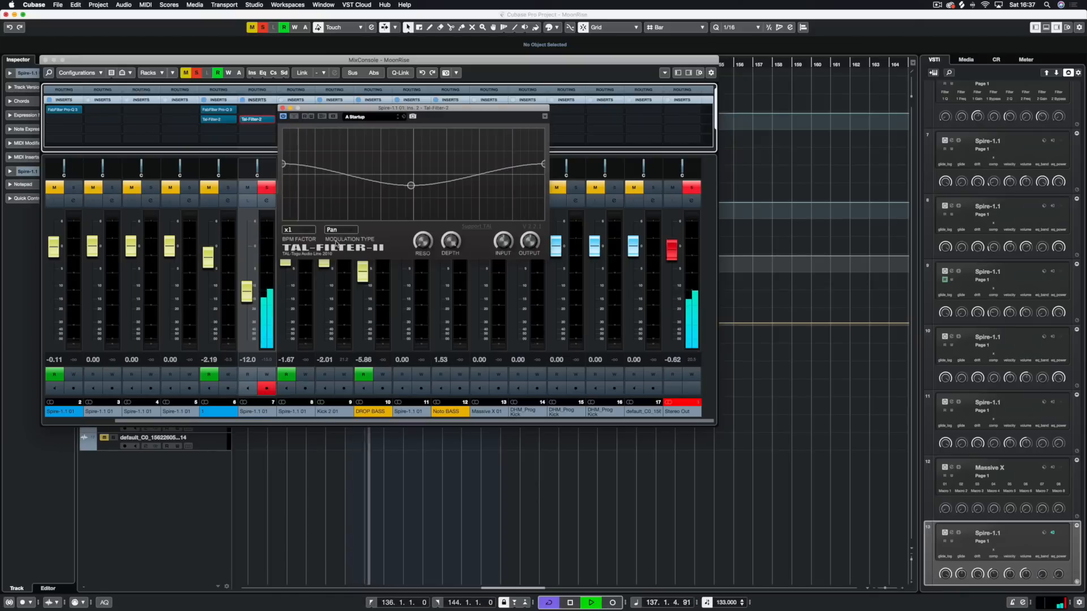
Set the BPM factor to x4 and widen the pan curve by raising its ends and lowering its middle point while listening
{"action": "left_click", "coordinate": [306, 231]}
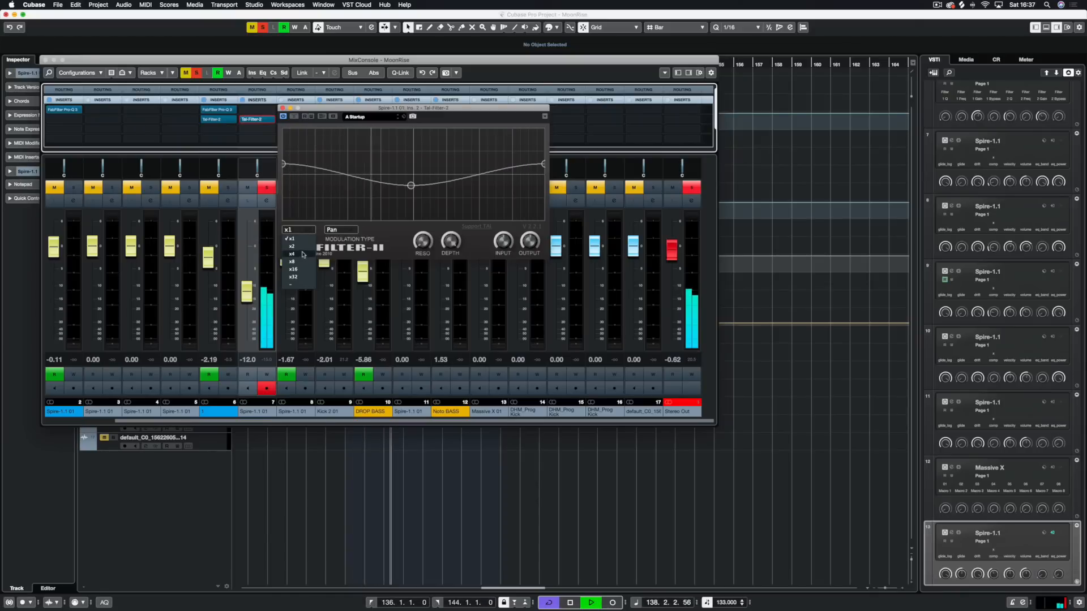
{"action": "left_click", "coordinate": [304, 251]}
{"action": "left_click", "coordinate": [298, 229]}
{"action": "left_click", "coordinate": [300, 256]}
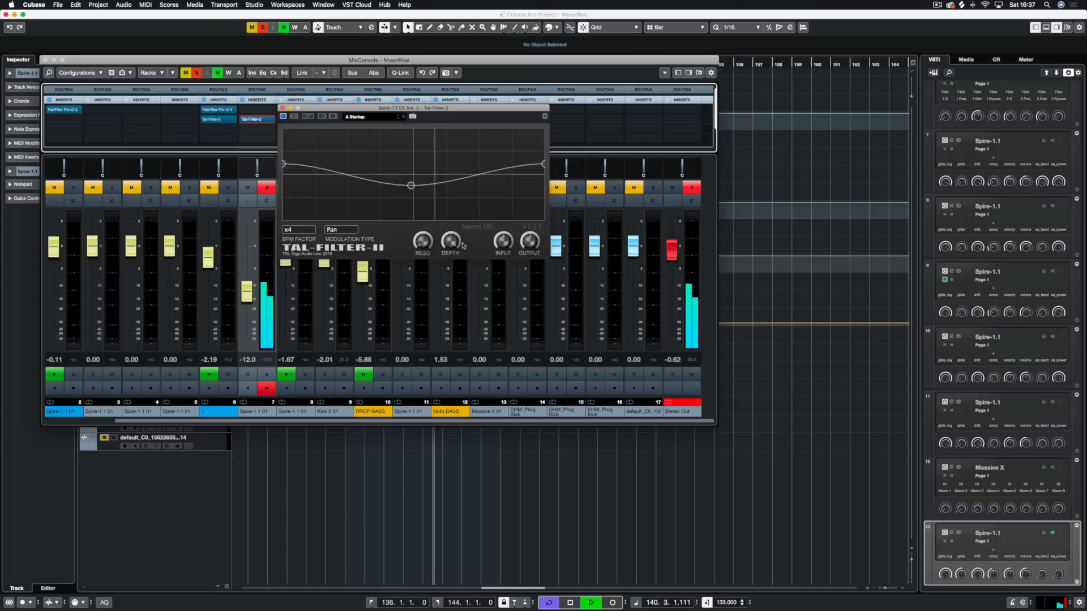
{"action": "left_click_drag", "start_coordinate": [283, 164], "coordinate": [283, 150]}
{"action": "left_click_drag", "start_coordinate": [411, 186], "coordinate": [412, 203]}
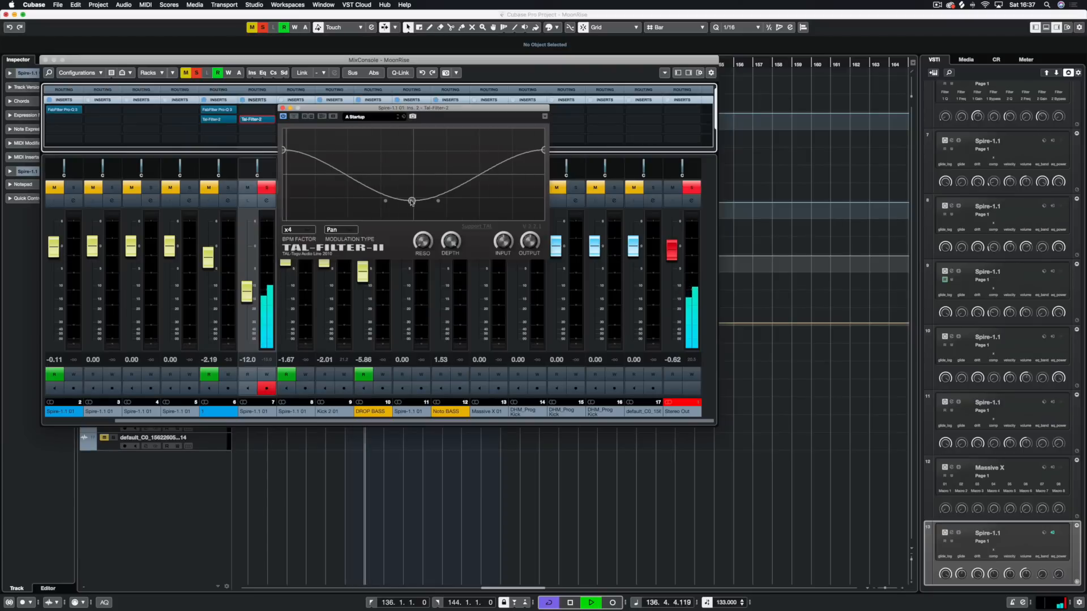
{"action": "key", "text": "space"}
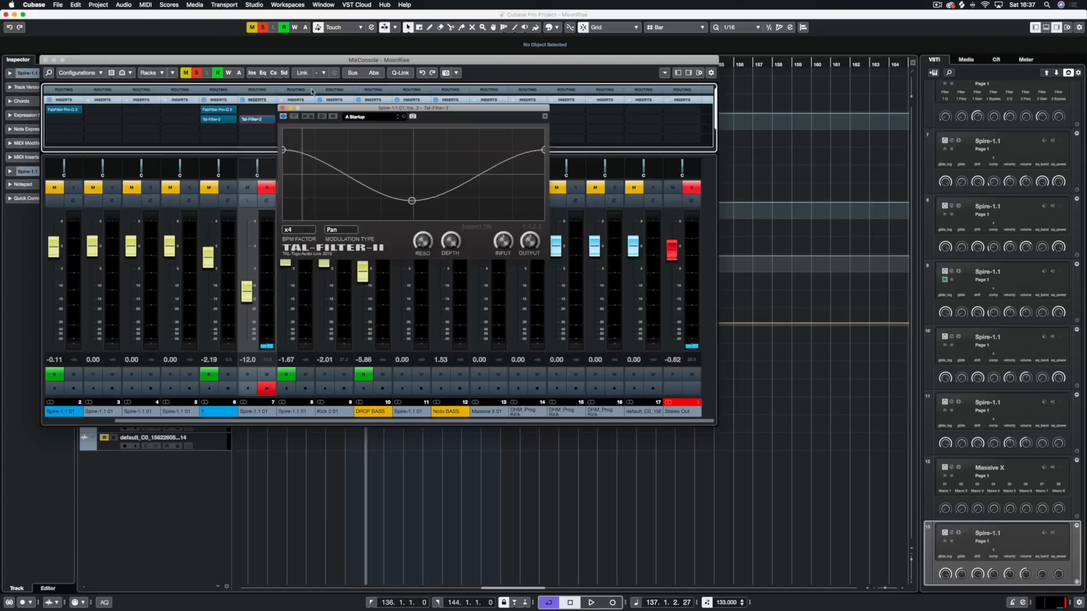
Load the Z Default 1 preset and draw a curve rising from near zero at the start to near full at about three-quarters of the cycle
{"action": "left_click", "coordinate": [359, 119]}
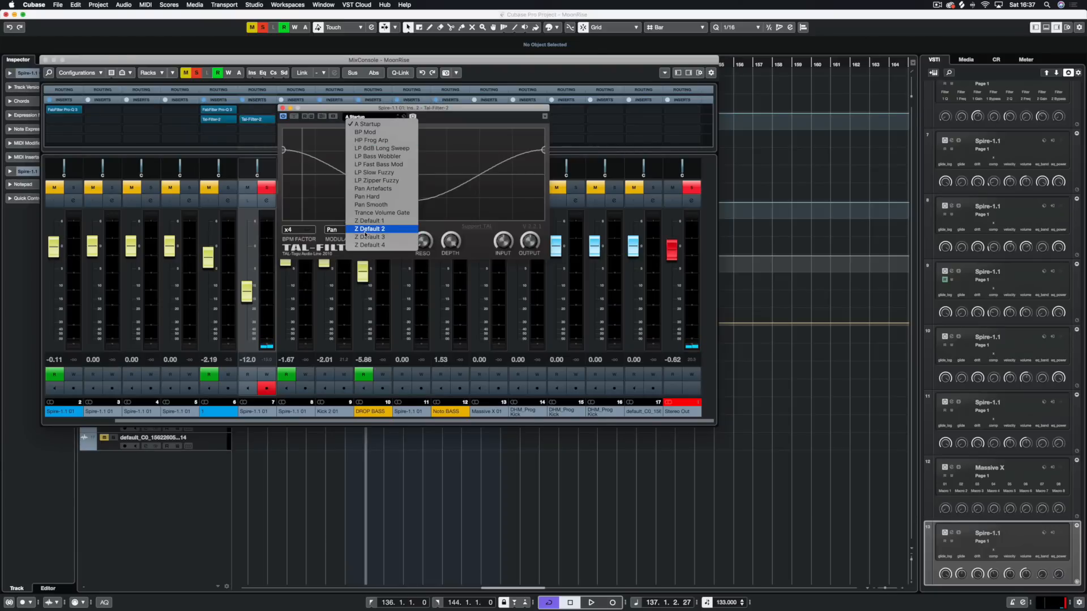
{"action": "left_click", "coordinate": [365, 221]}
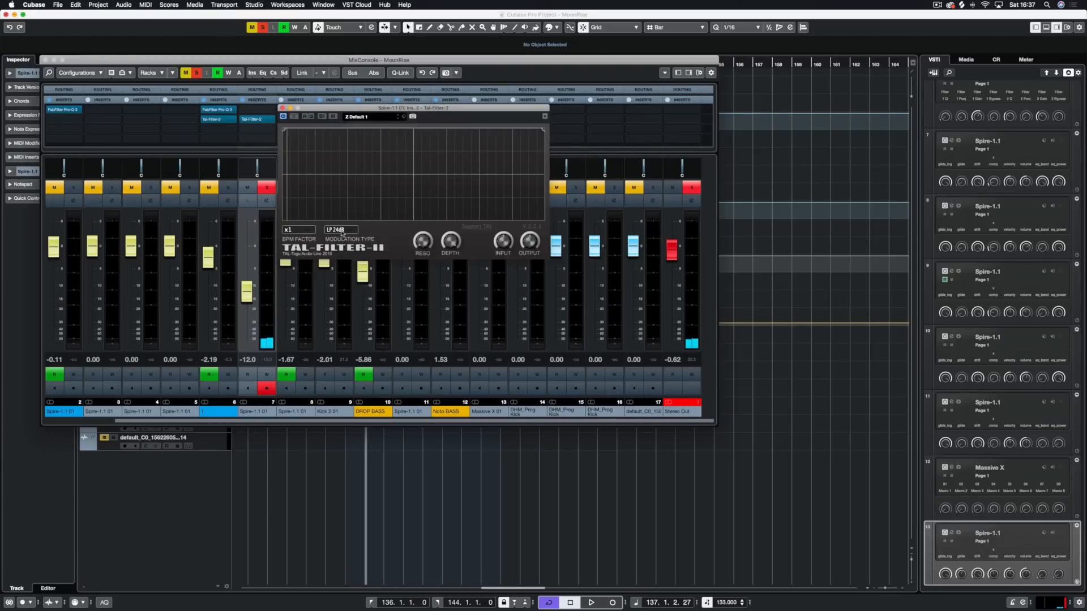
{"action": "left_click_drag", "start_coordinate": [445, 171], "coordinate": [462, 155]}
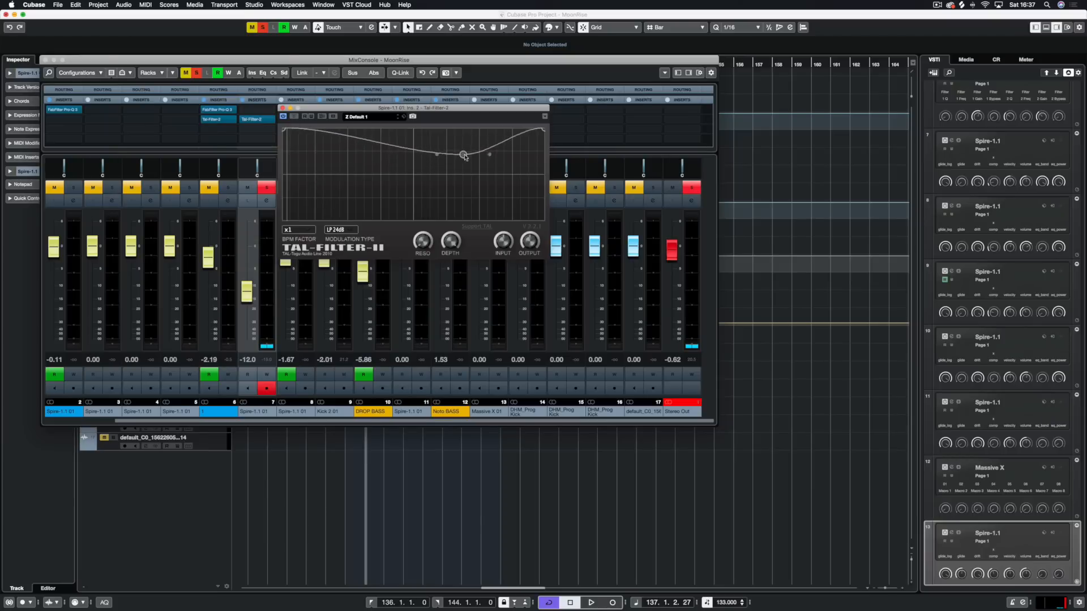
{"action": "left_click_drag", "start_coordinate": [298, 150], "coordinate": [286, 217]}
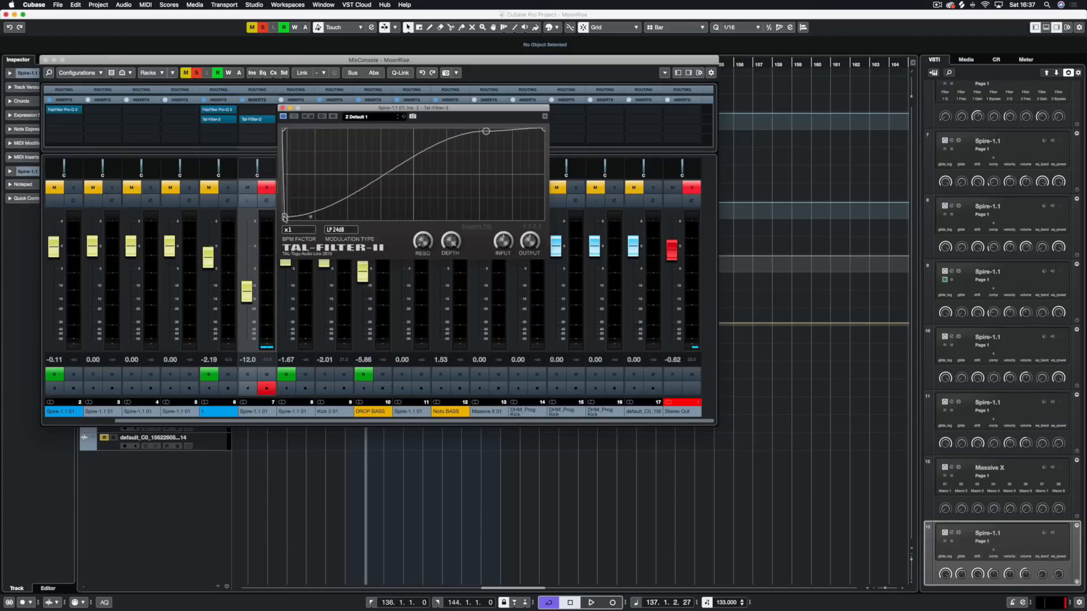
Set the modulation type to LP 18dB and play the loop to audition the low-pass sweep
{"action": "left_click", "coordinate": [356, 230]}
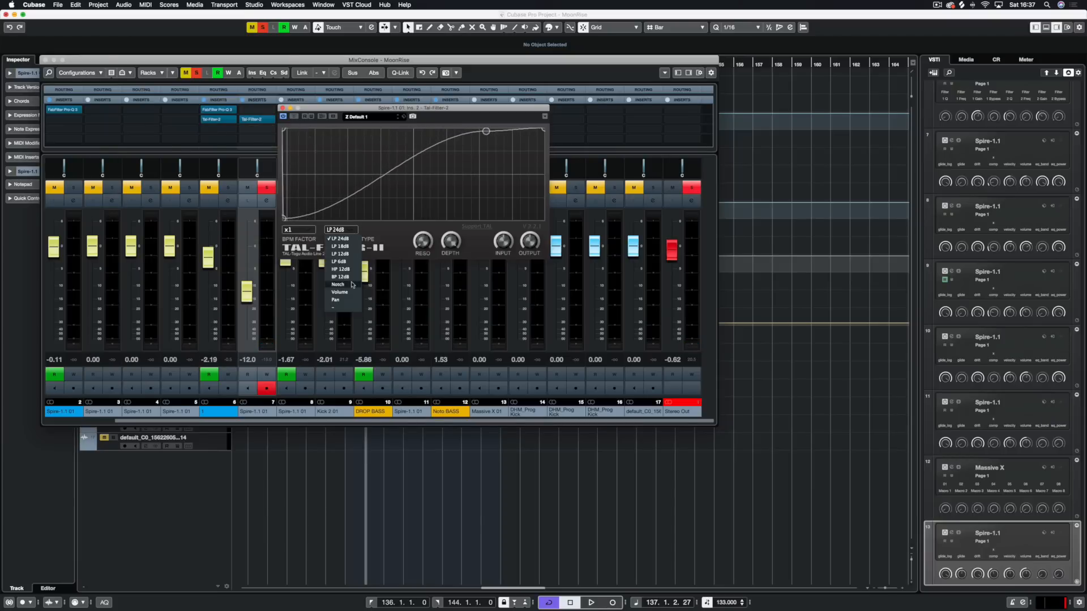
{"action": "left_click", "coordinate": [341, 246]}
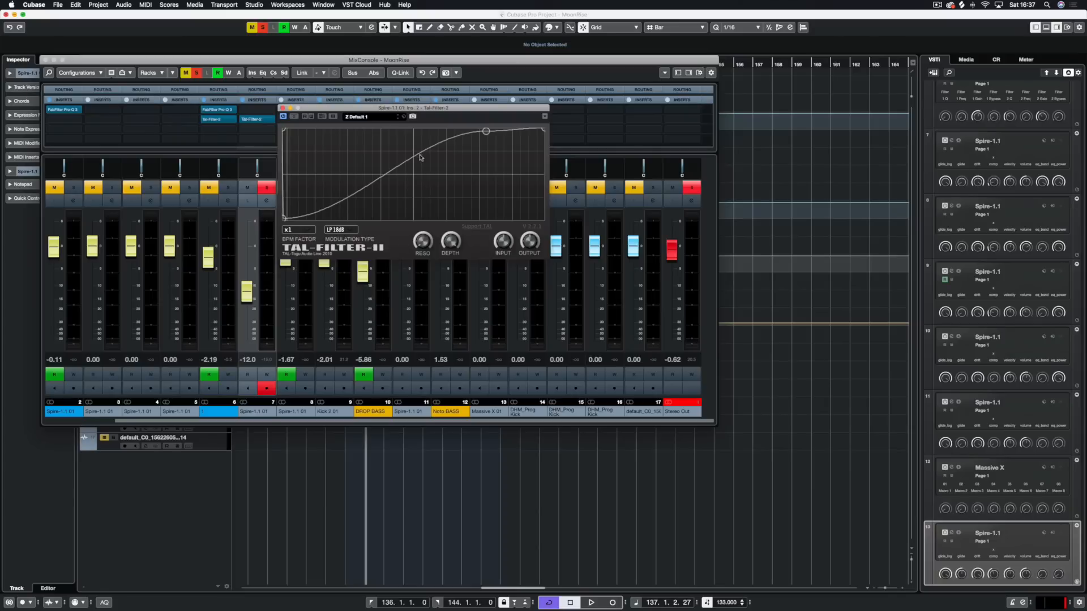
{"action": "key", "text": "space"}
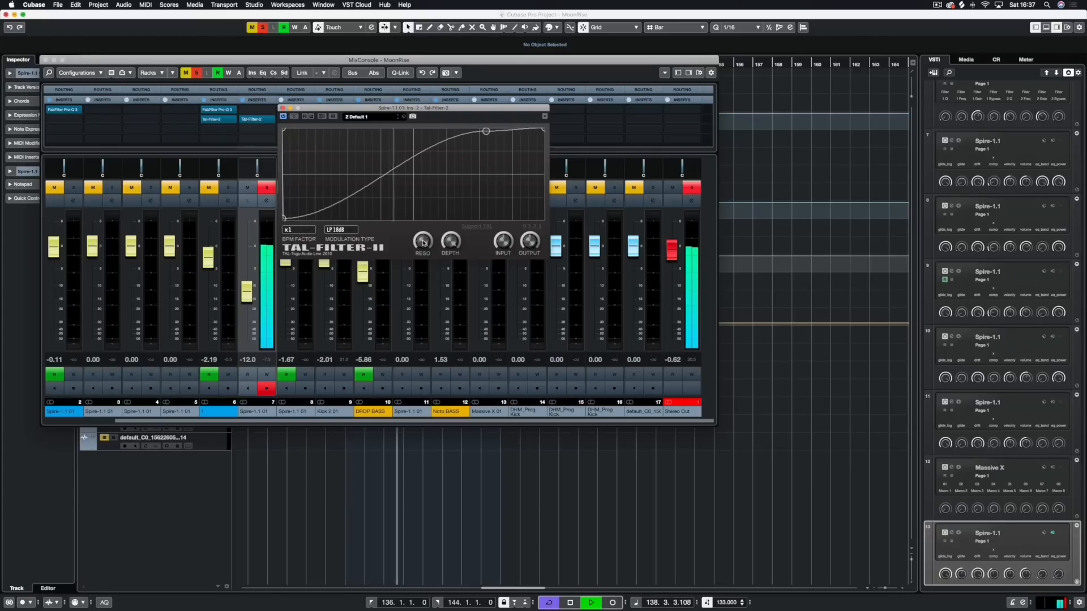
{"action": "key", "text": "space"}
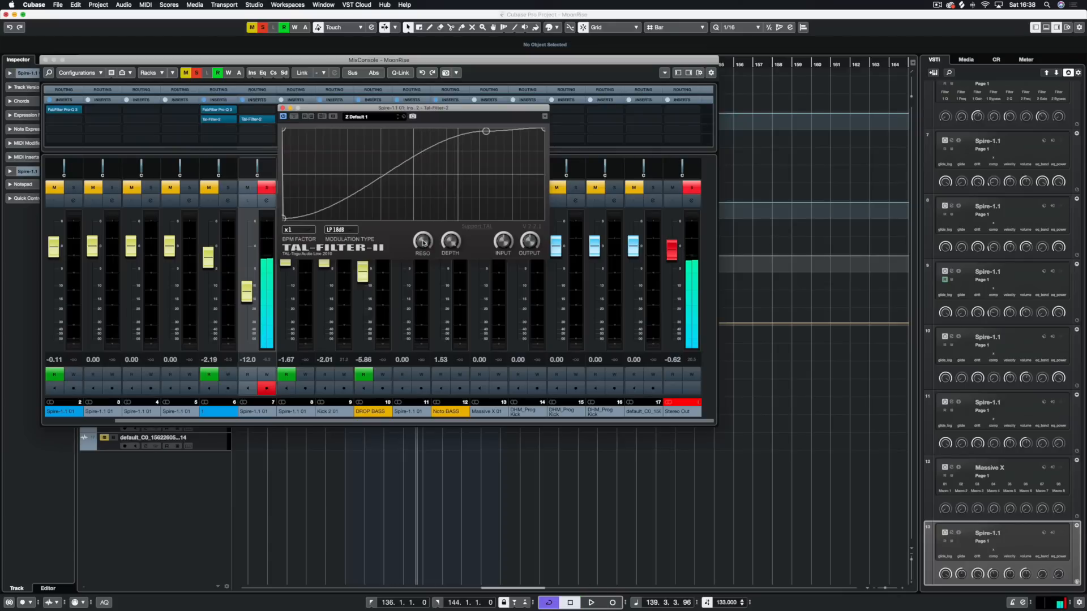
Set the BPM factor to x4, raise the curve's starting point to half level and audition the result
{"action": "left_click", "coordinate": [293, 231]}
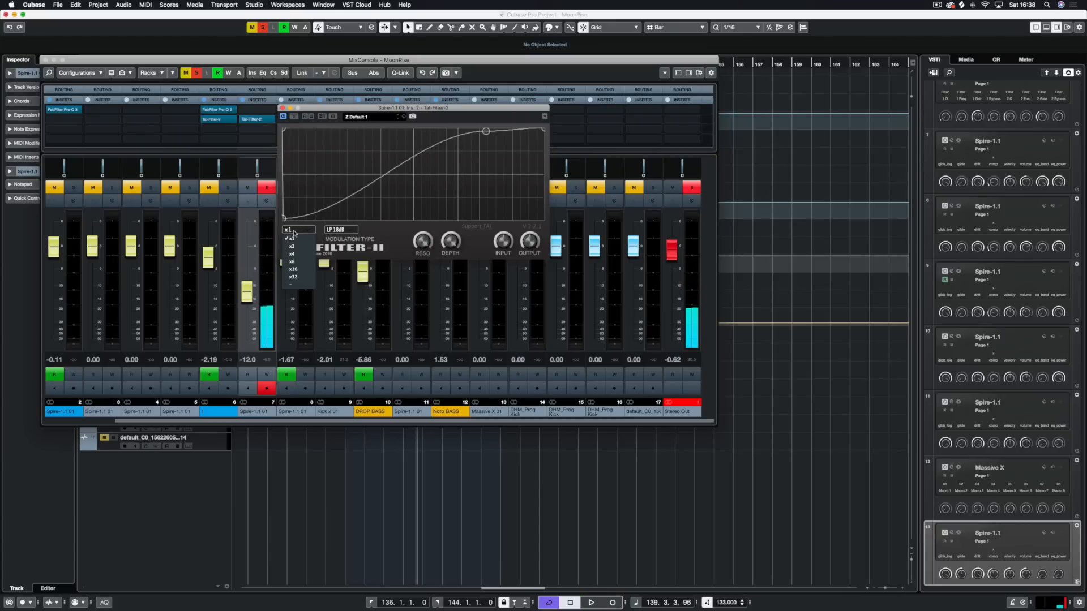
{"action": "left_click", "coordinate": [298, 255]}
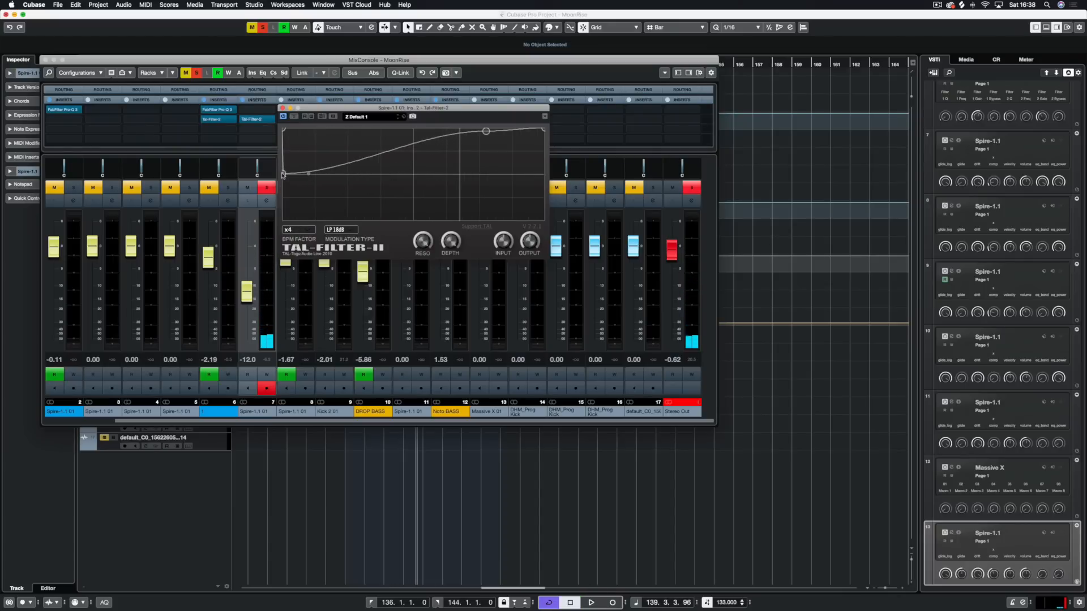
{"action": "key", "text": "space"}
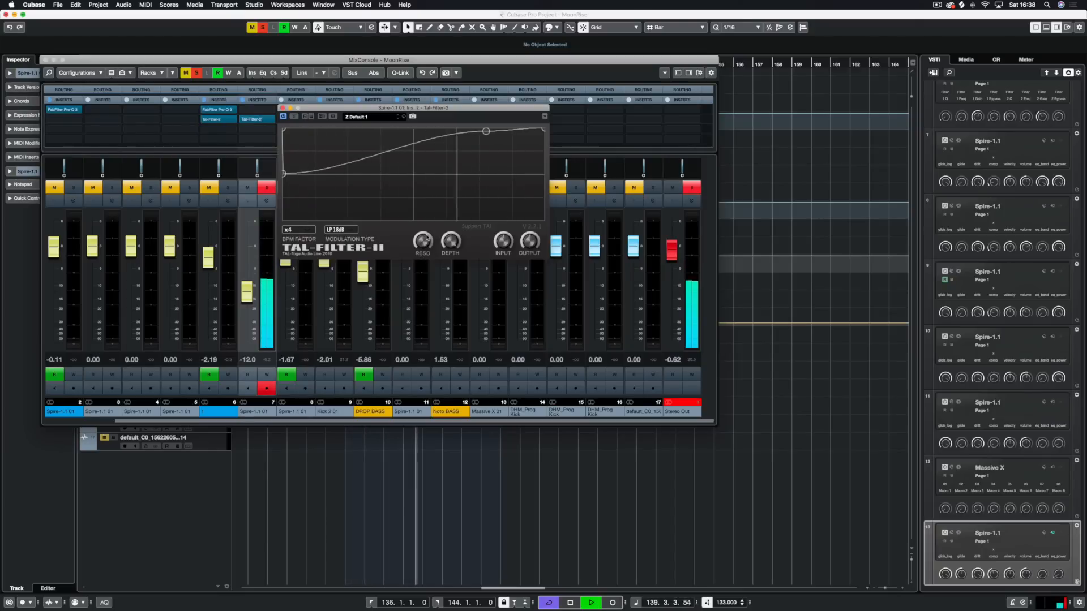
{"action": "key", "text": "space"}
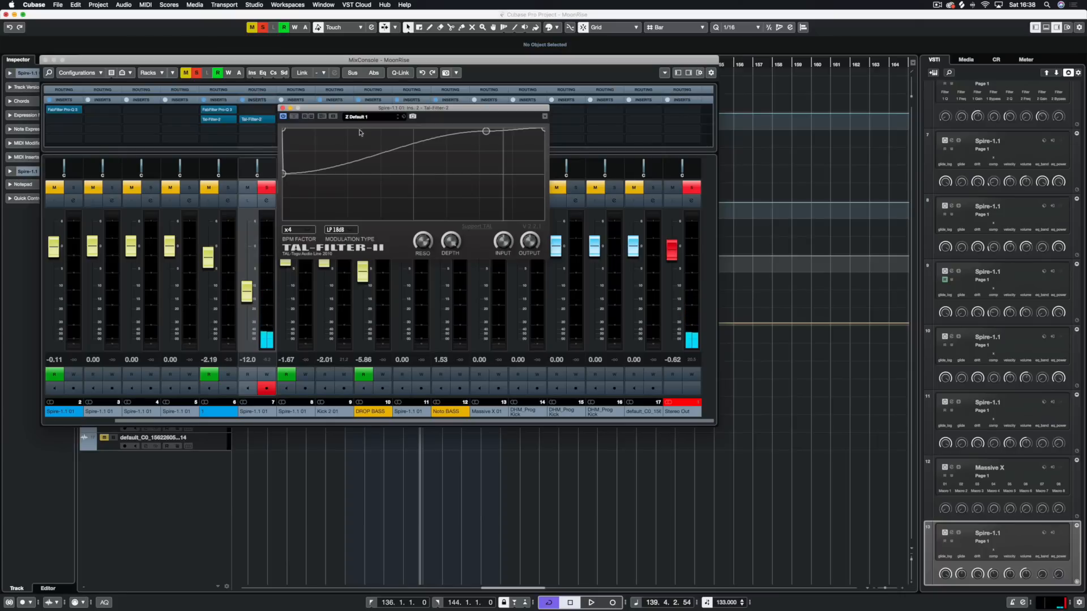
Audition the BP Mod, HP Frog Arp, LP 6dB Long Sweep, LP Bass Wobbler and LP Fast Bass Mod presets in turn over the playing loop
{"action": "left_click", "coordinate": [360, 120]}
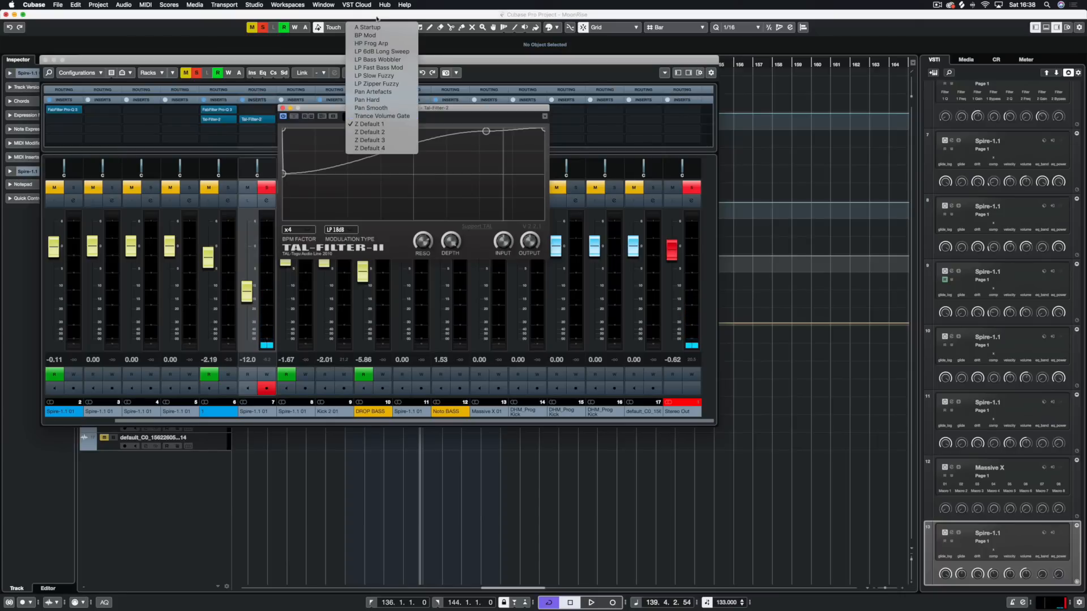
{"action": "left_click", "coordinate": [365, 36]}
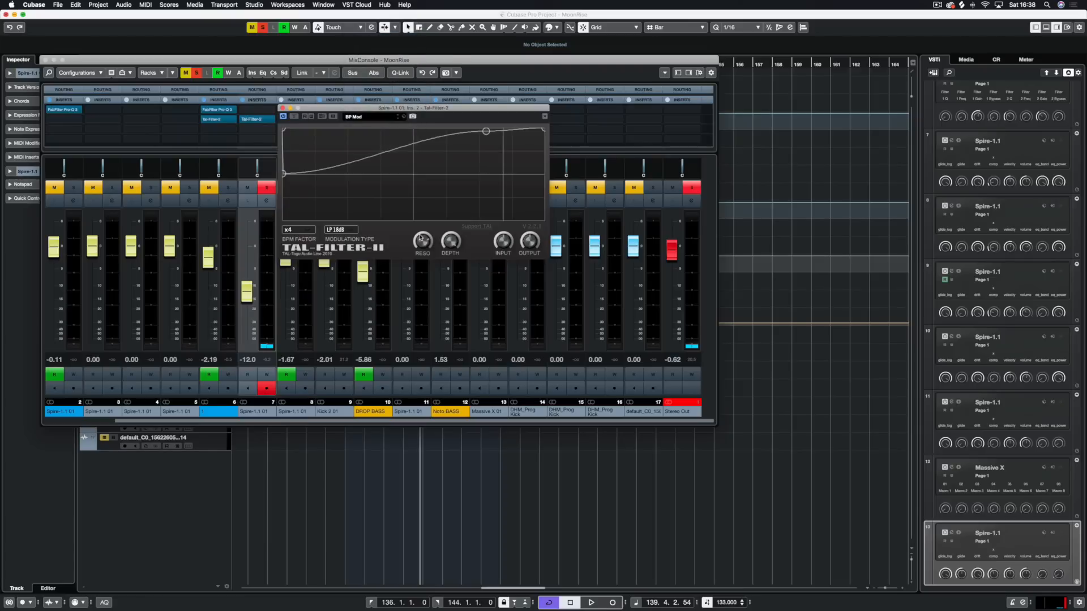
{"action": "key", "text": "space"}
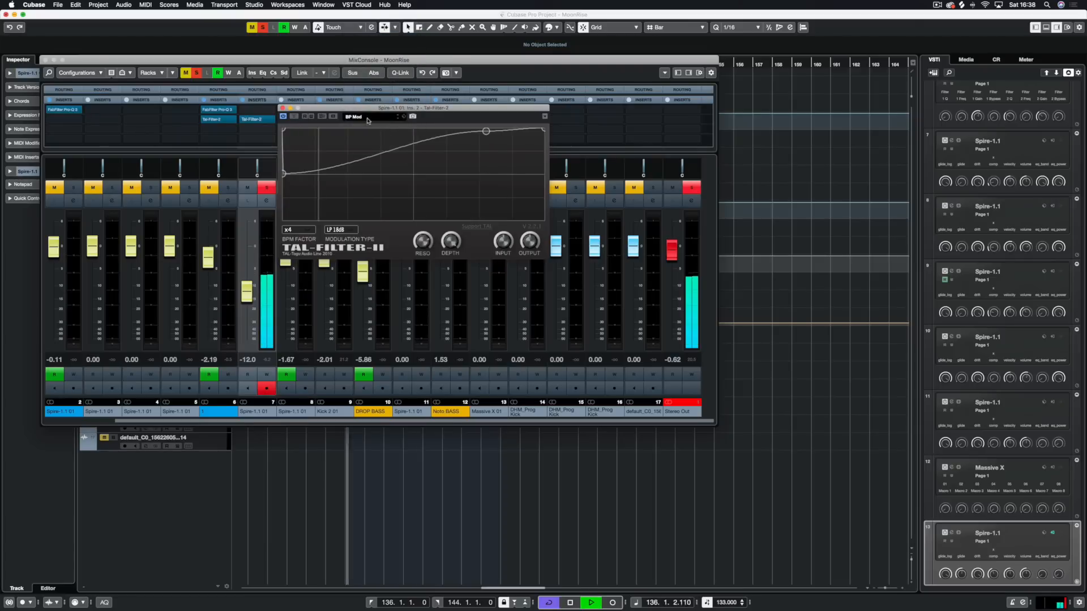
{"action": "left_click", "coordinate": [368, 119]}
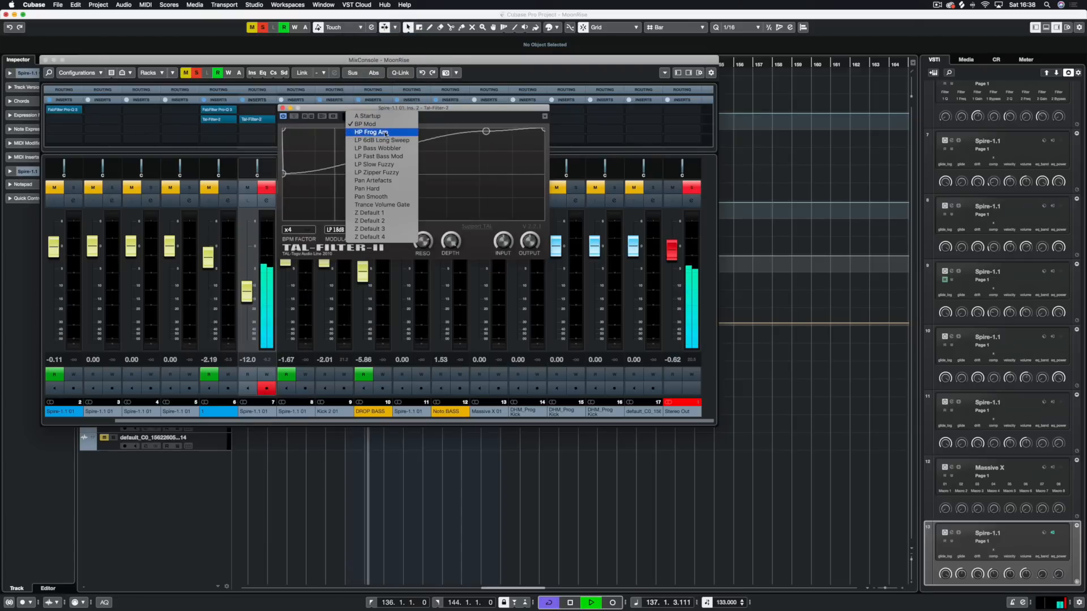
{"action": "left_click", "coordinate": [385, 132]}
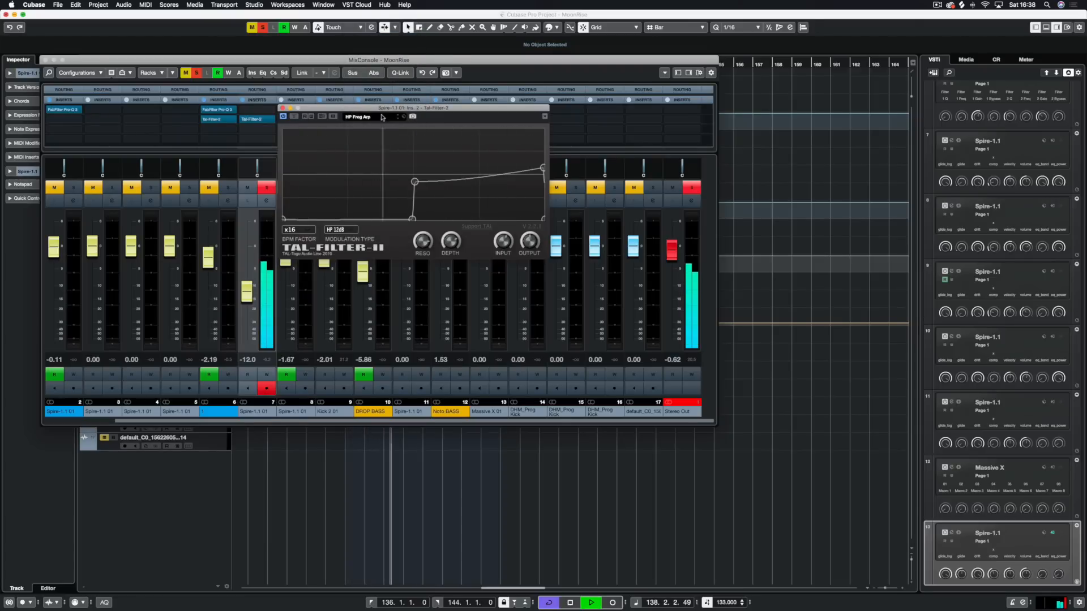
{"action": "left_click", "coordinate": [377, 118]}
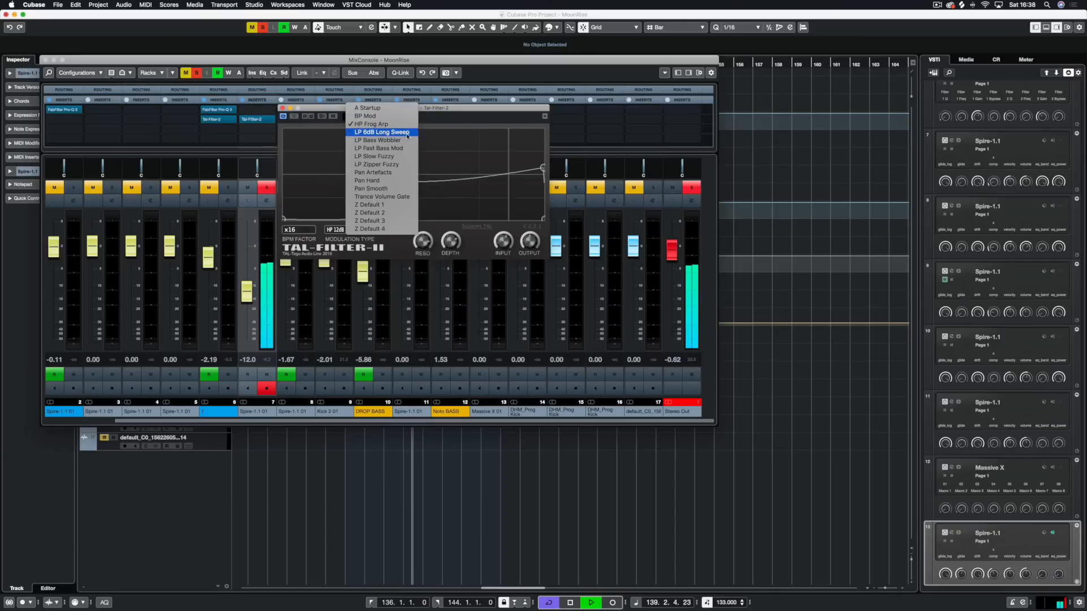
{"action": "left_click", "coordinate": [378, 132]}
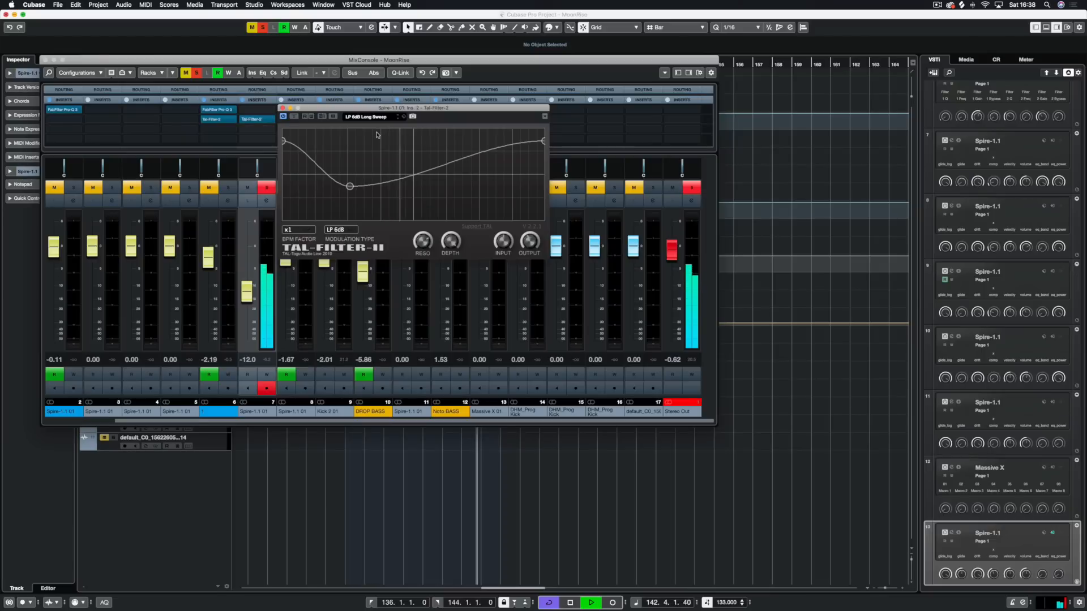
{"action": "left_click", "coordinate": [369, 117]}
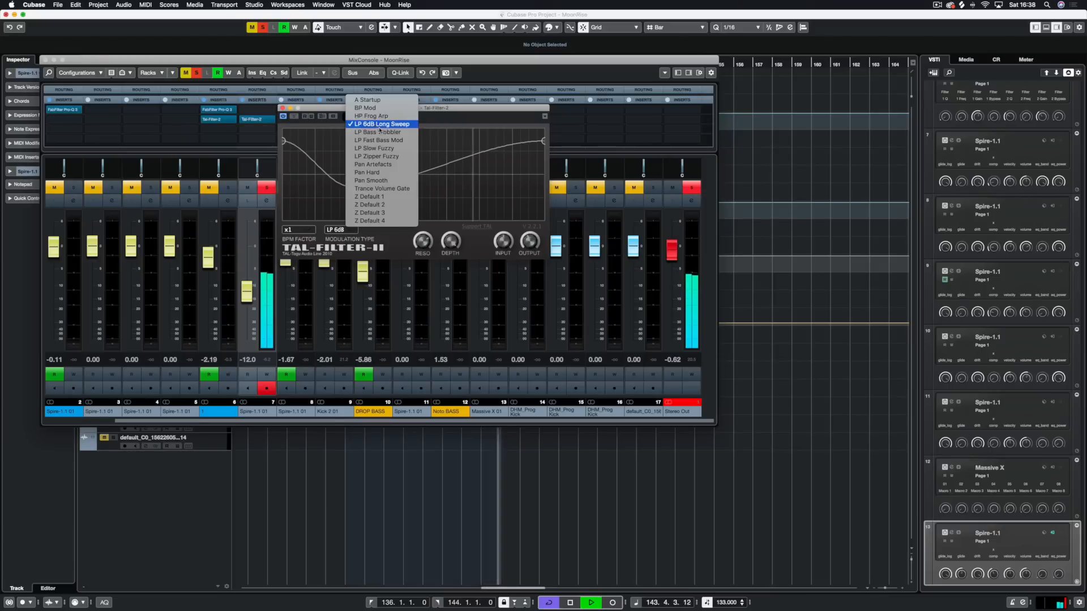
{"action": "left_click", "coordinate": [399, 132]}
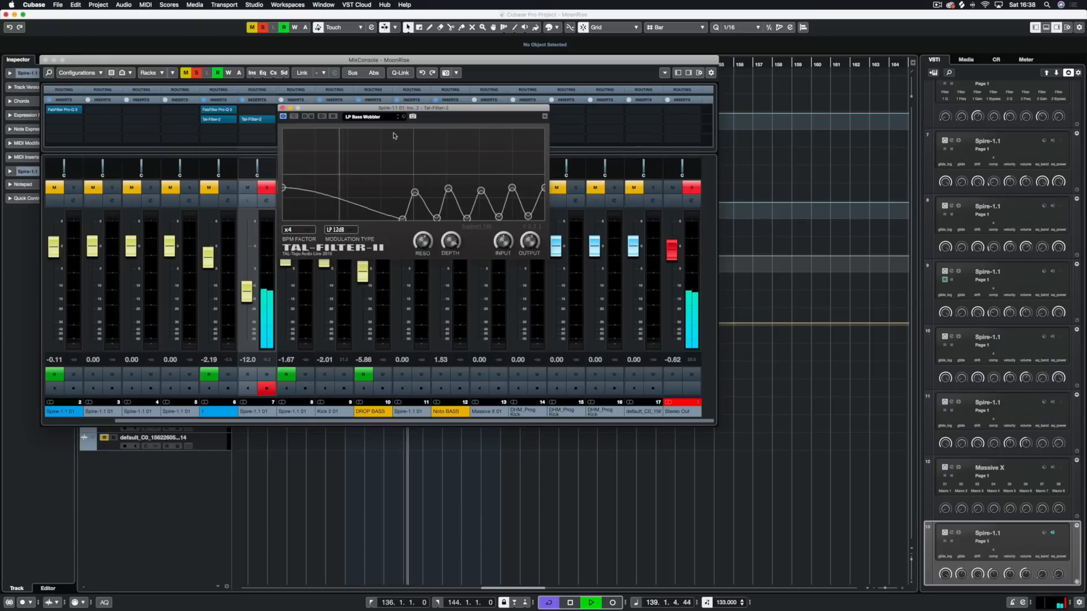
{"action": "left_click", "coordinate": [356, 118]}
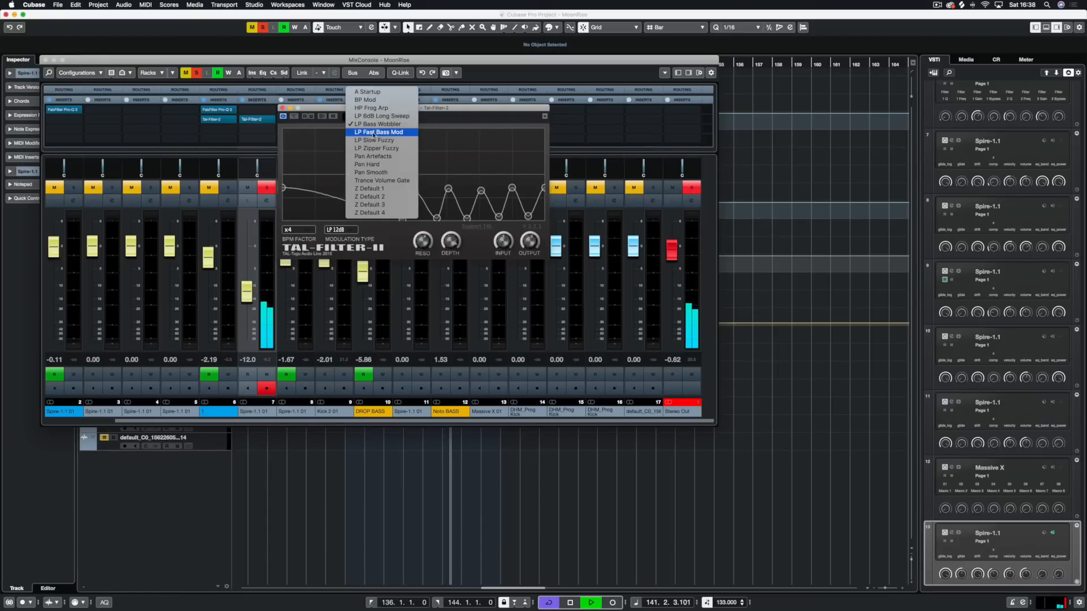
{"action": "left_click", "coordinate": [373, 132]}
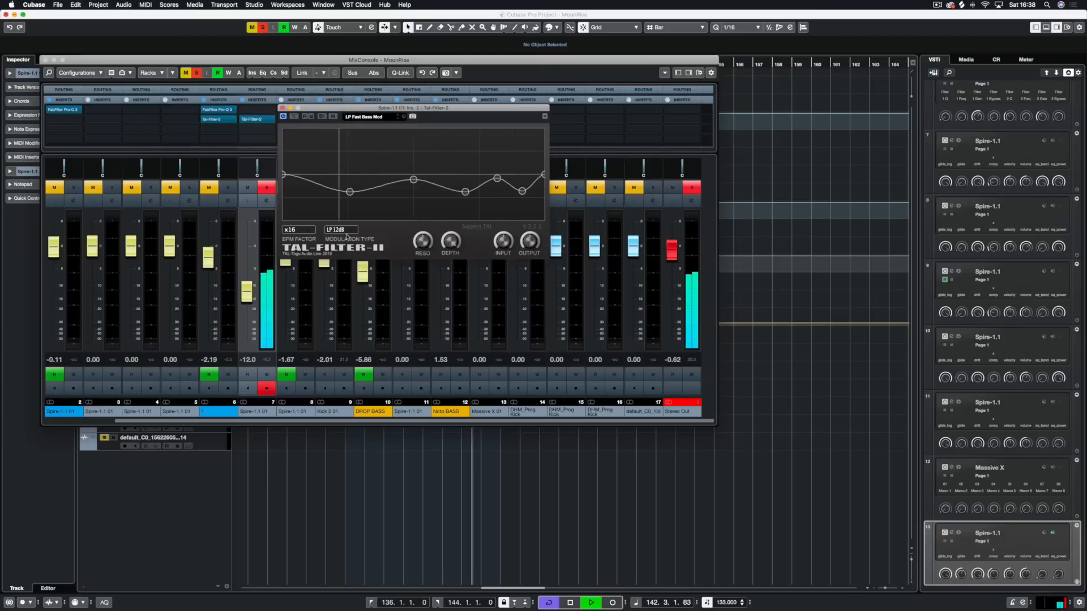
Audition the LP Slow Fuzzy and LP Zipper Fuzzy presets over the playing loop
{"action": "left_click", "coordinate": [373, 118]}
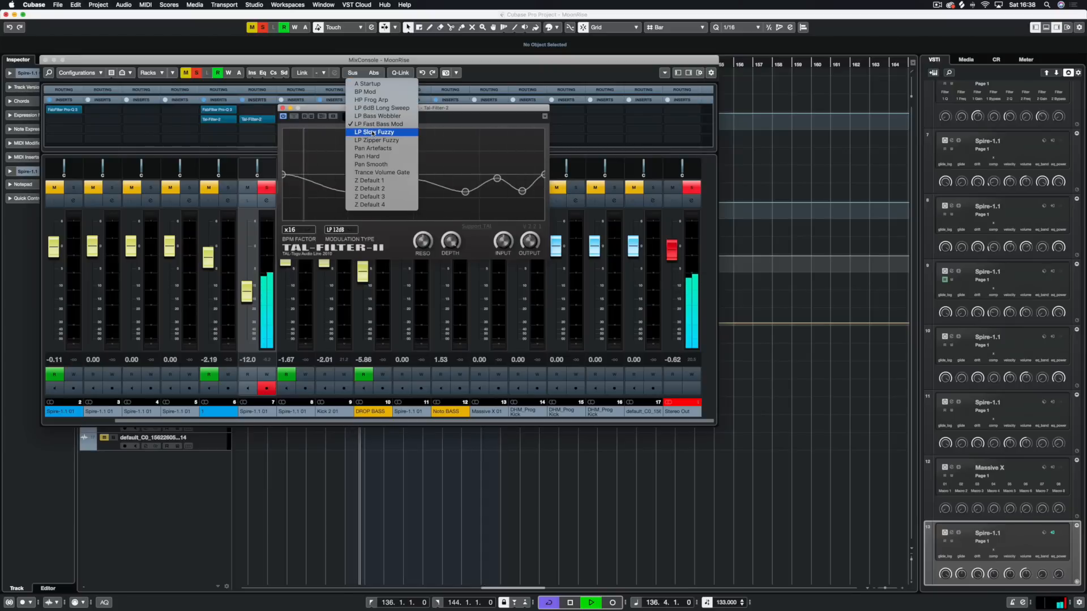
{"action": "left_click", "coordinate": [373, 133]}
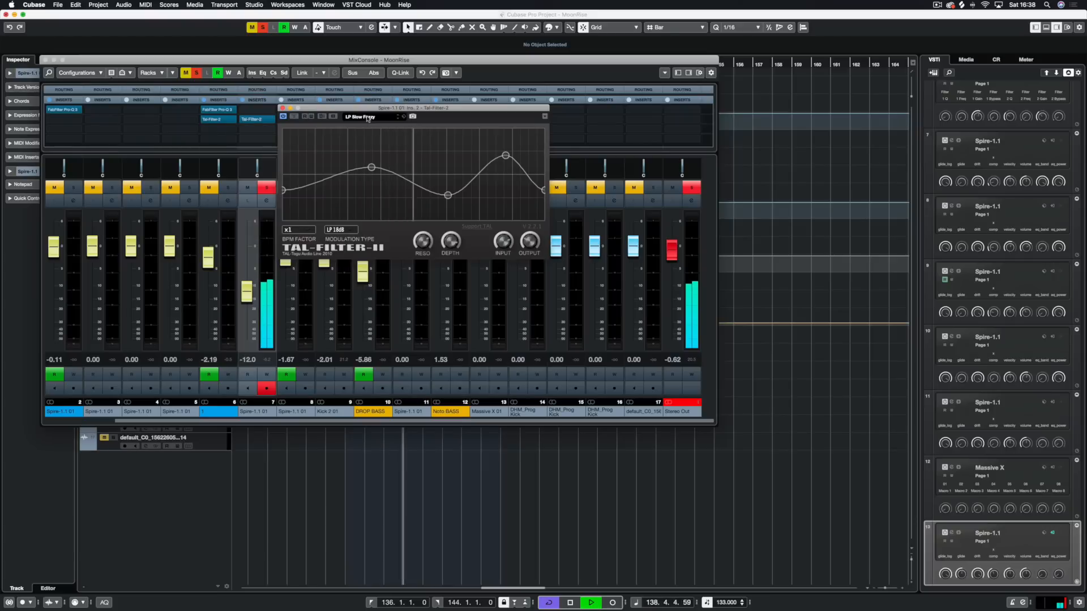
{"action": "left_click", "coordinate": [367, 117]}
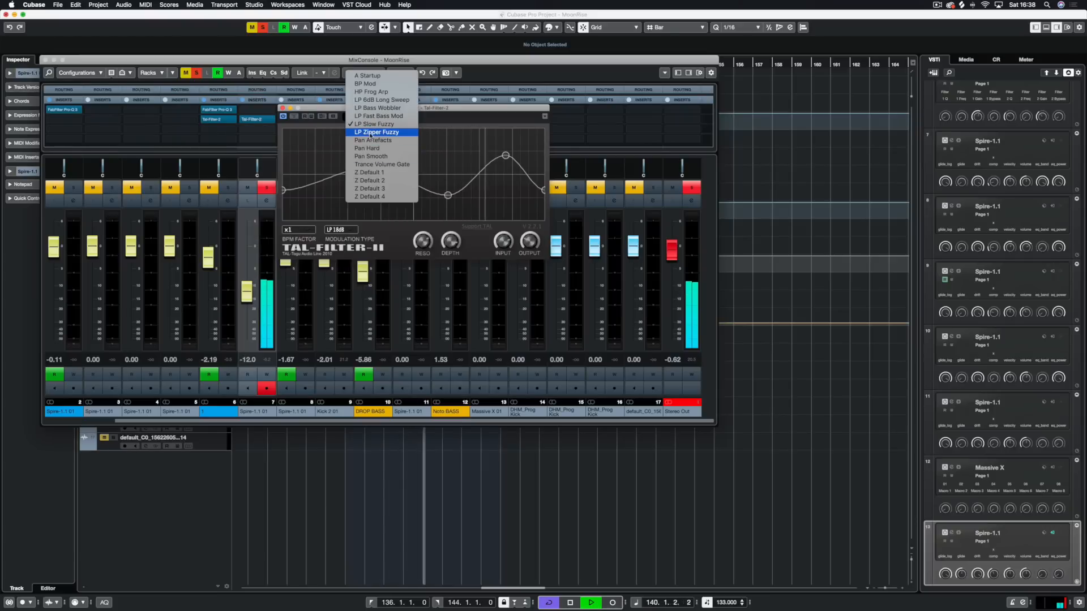
{"action": "left_click", "coordinate": [370, 133]}
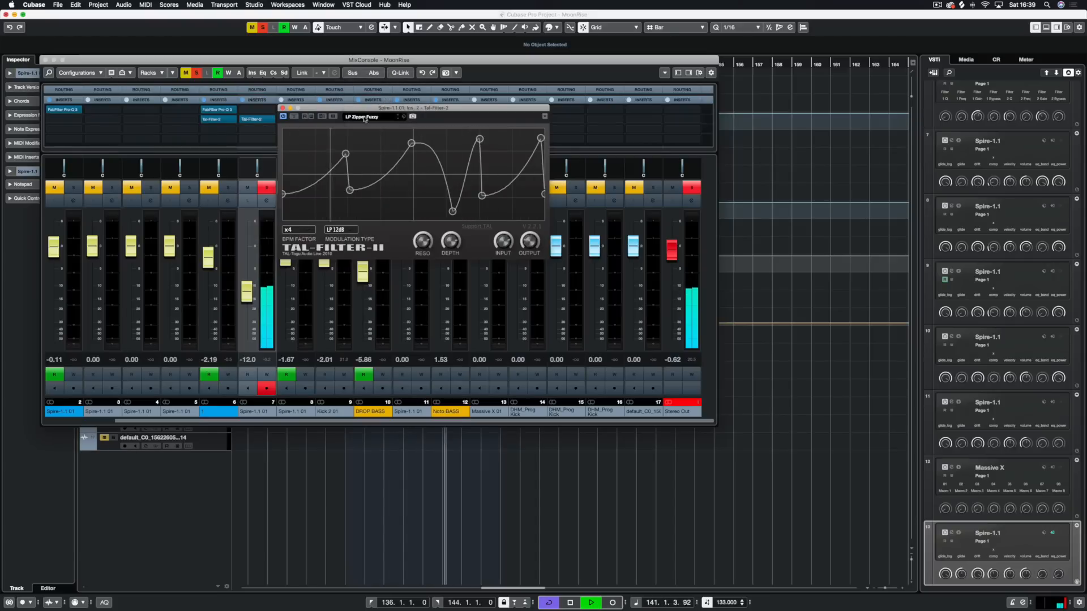
Audition the Pan Artefacts, Pan Hard and Pan Smooth presets in turn over the playing loop
{"action": "left_click", "coordinate": [365, 118]}
{"action": "left_click", "coordinate": [377, 135]}
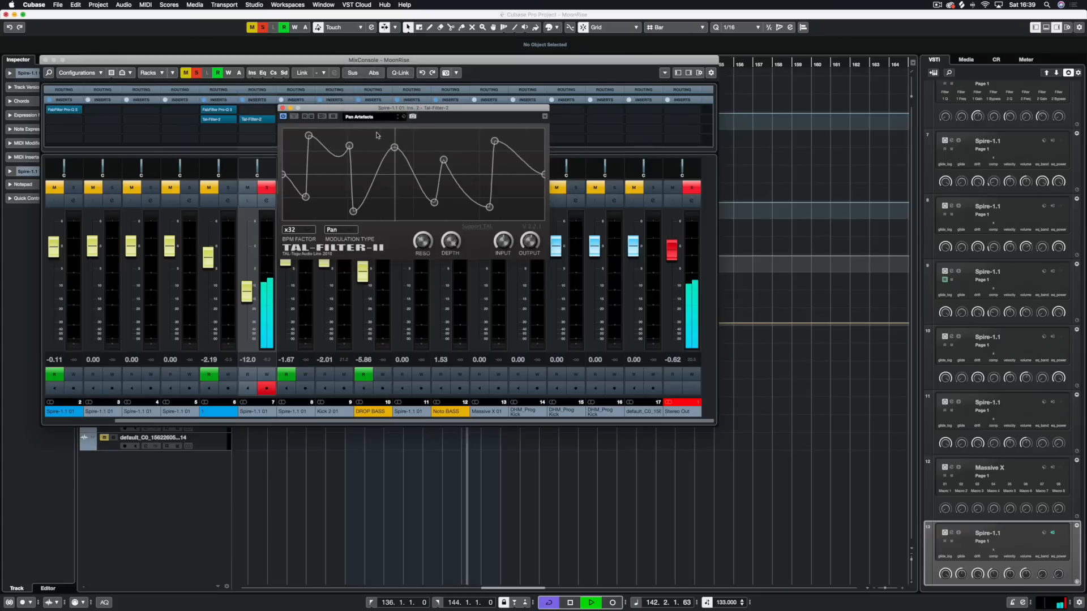
{"action": "left_click", "coordinate": [367, 117]}
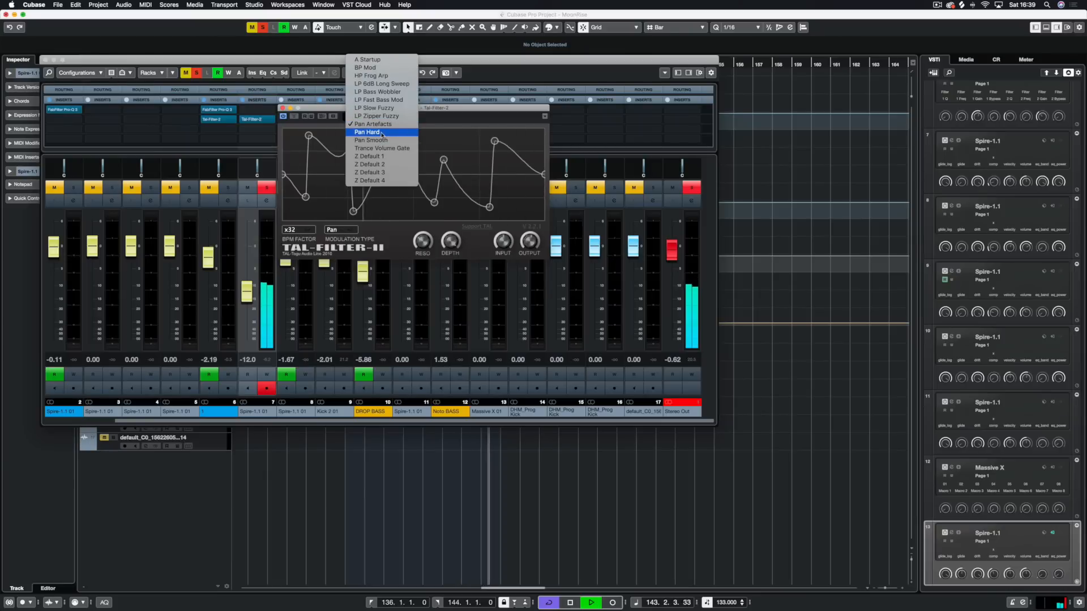
{"action": "left_click", "coordinate": [382, 133]}
{"action": "left_click", "coordinate": [373, 120]}
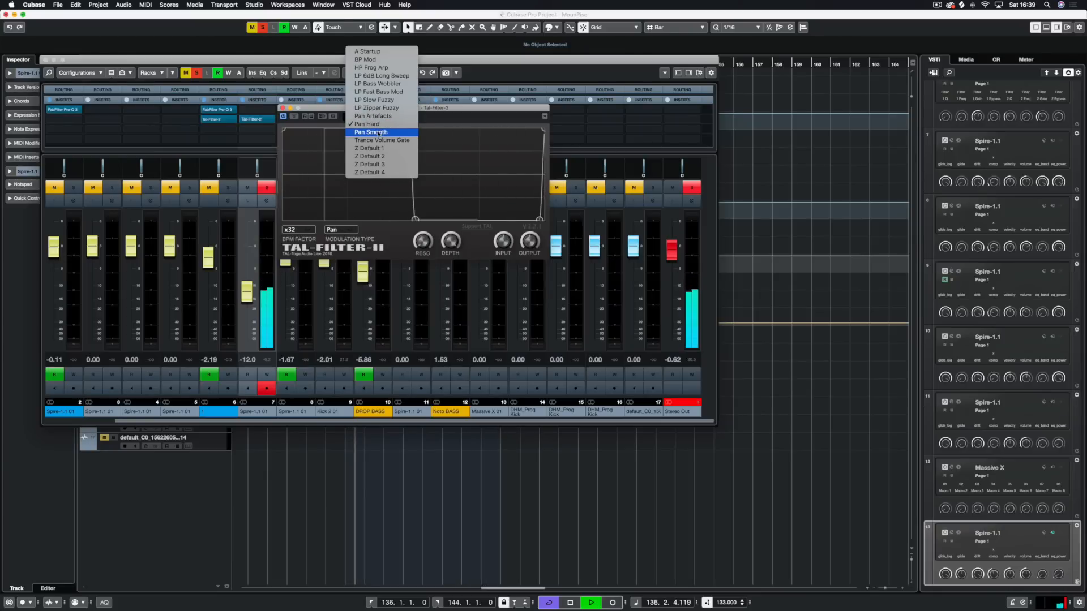
{"action": "left_click", "coordinate": [379, 132]}
Load the Trance Volume Gate preset, audition it over the loop and stop playback
{"action": "left_click", "coordinate": [373, 120]}
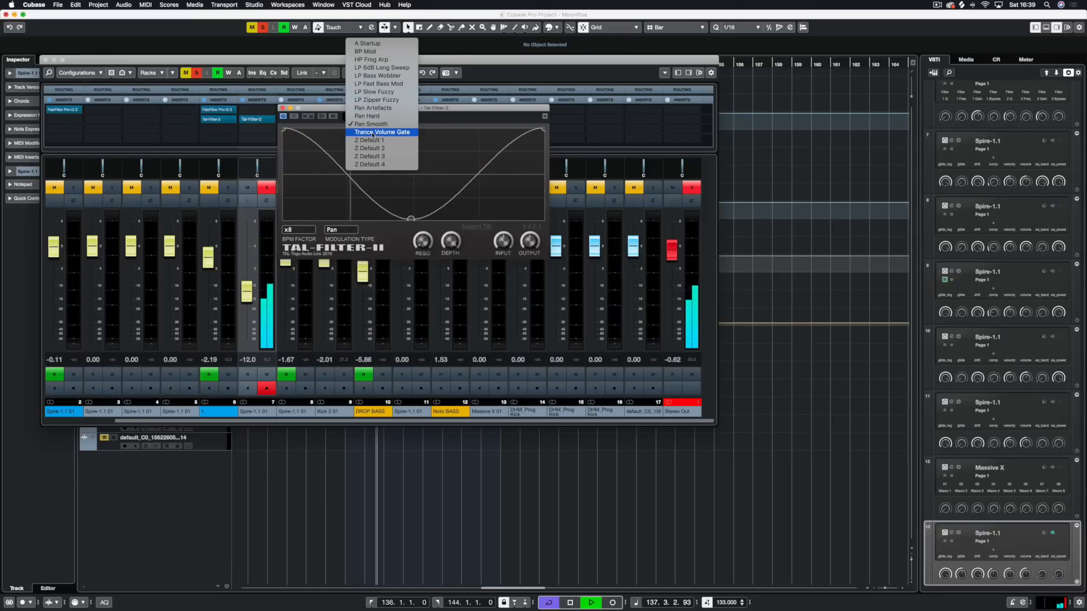
{"action": "left_click", "coordinate": [373, 134]}
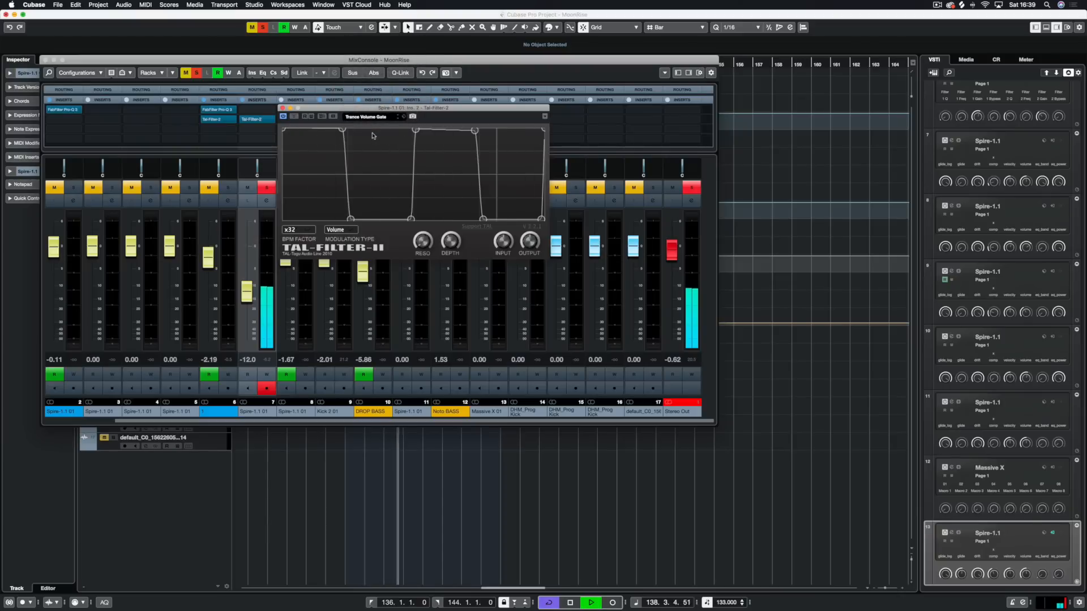
{"action": "key", "text": "space"}
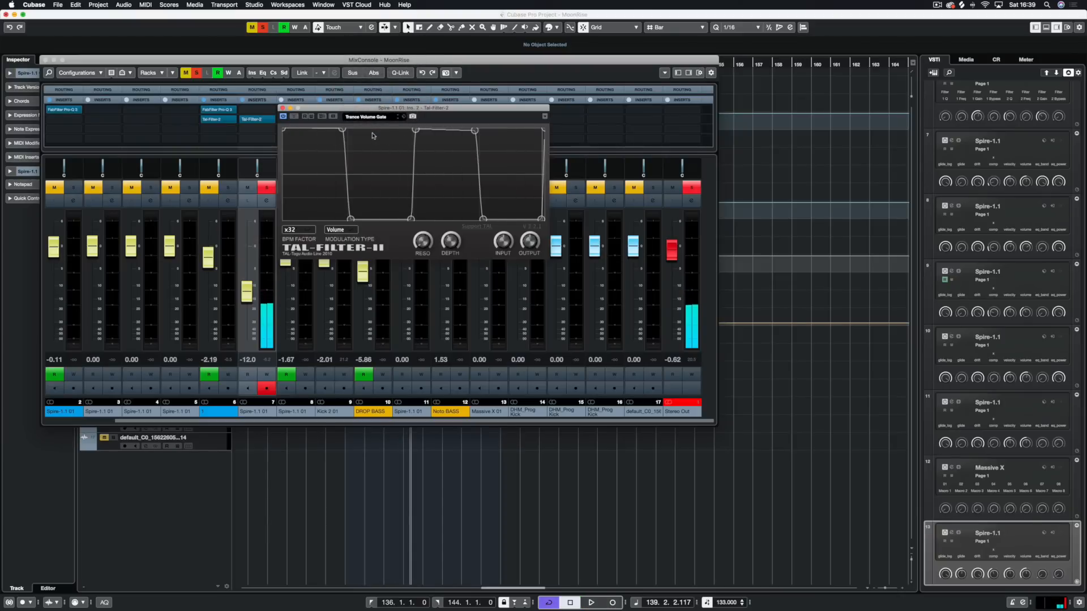
Move the filter plugin window clear of the mixer channels, then close both the plugin and the MixConsole
{"action": "left_click_drag", "start_coordinate": [443, 110], "coordinate": [460, 131]}
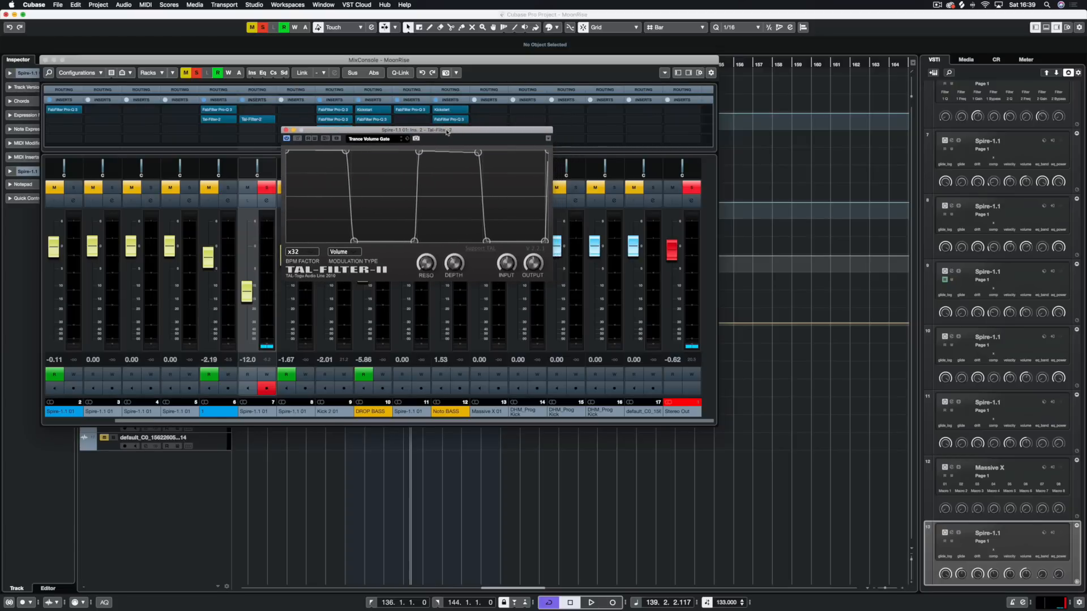
{"action": "left_click_drag", "start_coordinate": [460, 132], "coordinate": [469, 173]}
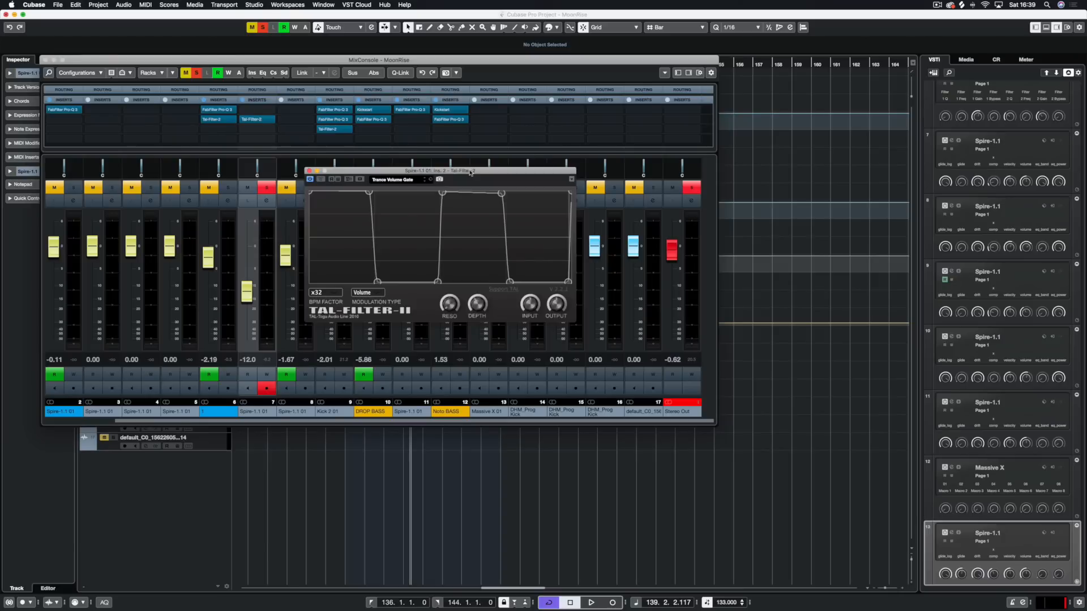
{"action": "left_click_drag", "start_coordinate": [382, 171], "coordinate": [687, 166]}
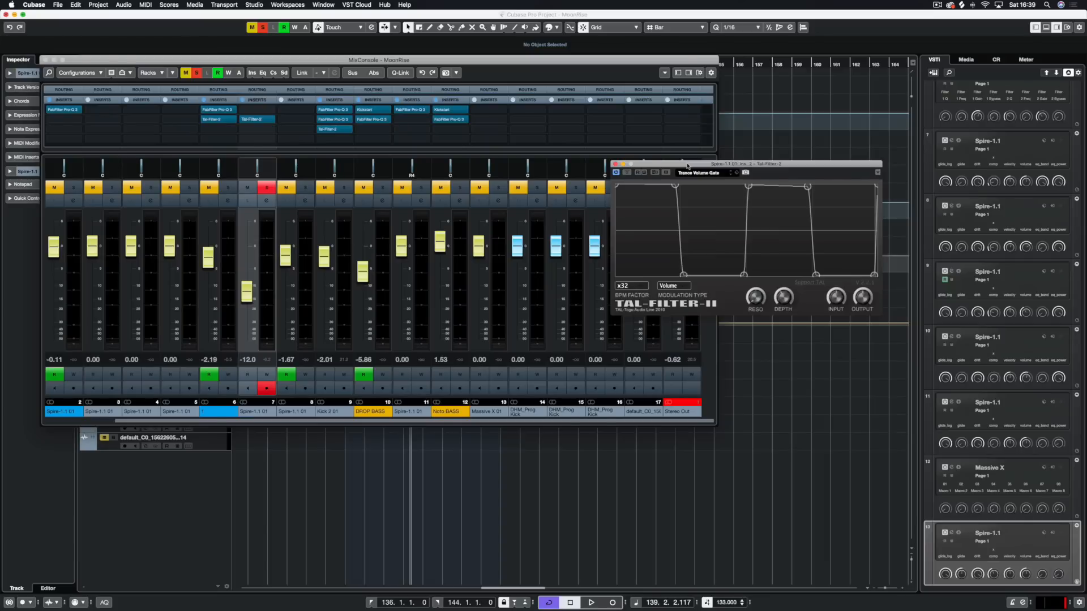
{"action": "left_click", "coordinate": [615, 164]}
{"action": "left_click", "coordinate": [46, 59]}
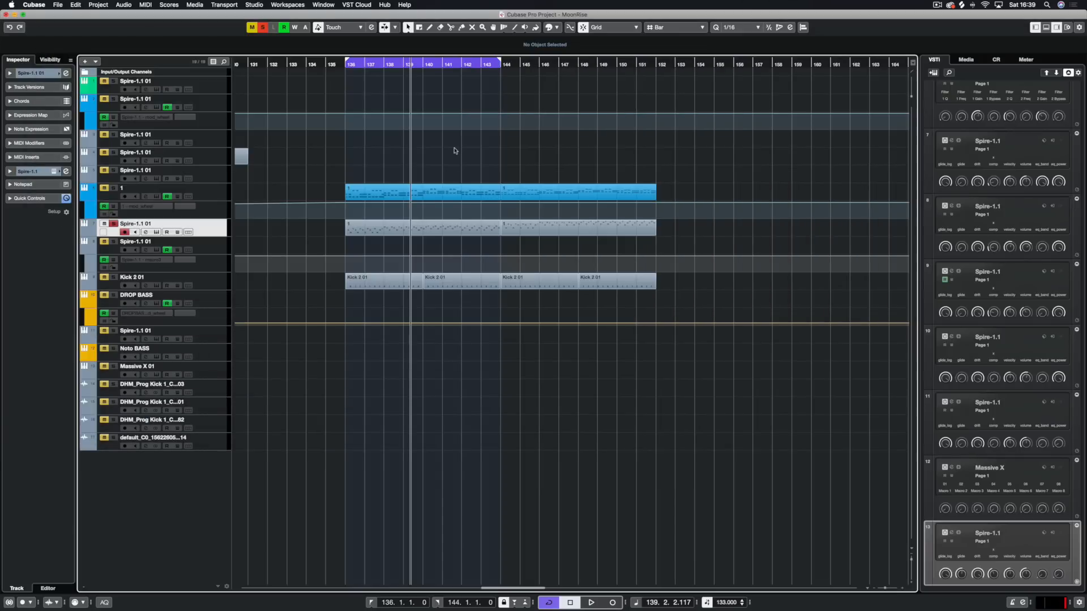